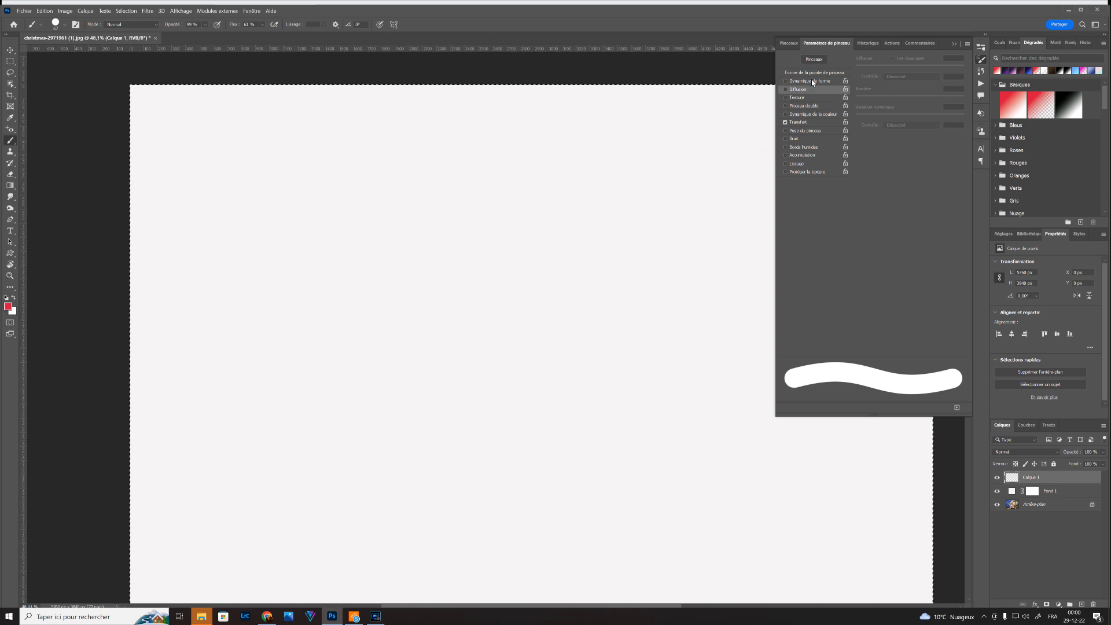
Step: Enable Shape Dynamics and set the brush tip to a smaller size, -30° angle, 0 % hardness and 138 % spacing
{"action": "left_click", "coordinate": [812, 83]}
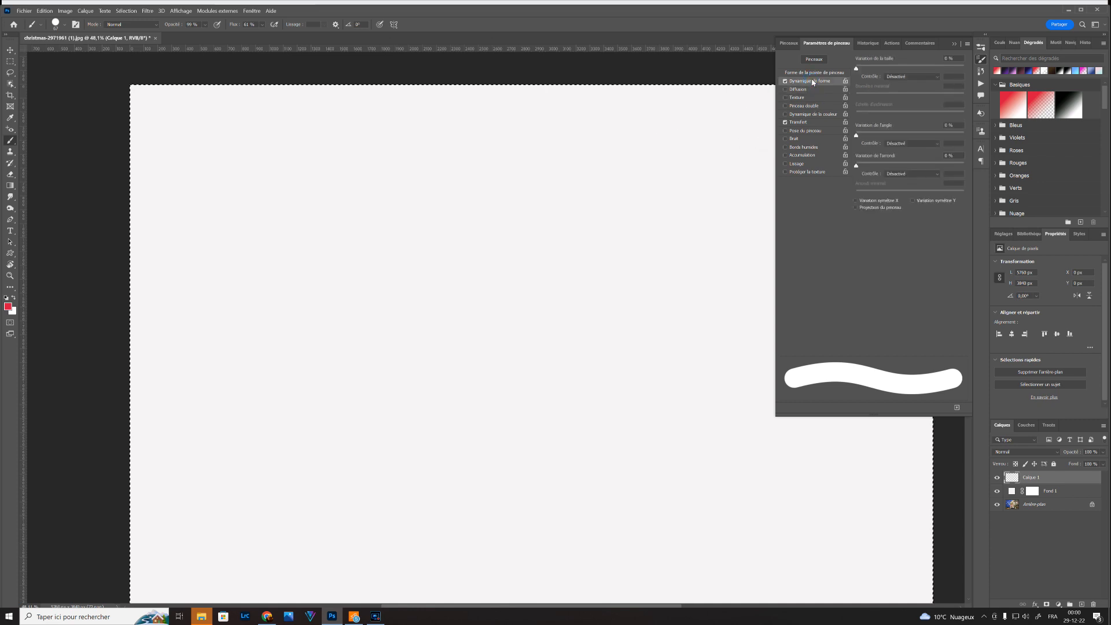
{"action": "left_click", "coordinate": [813, 74]}
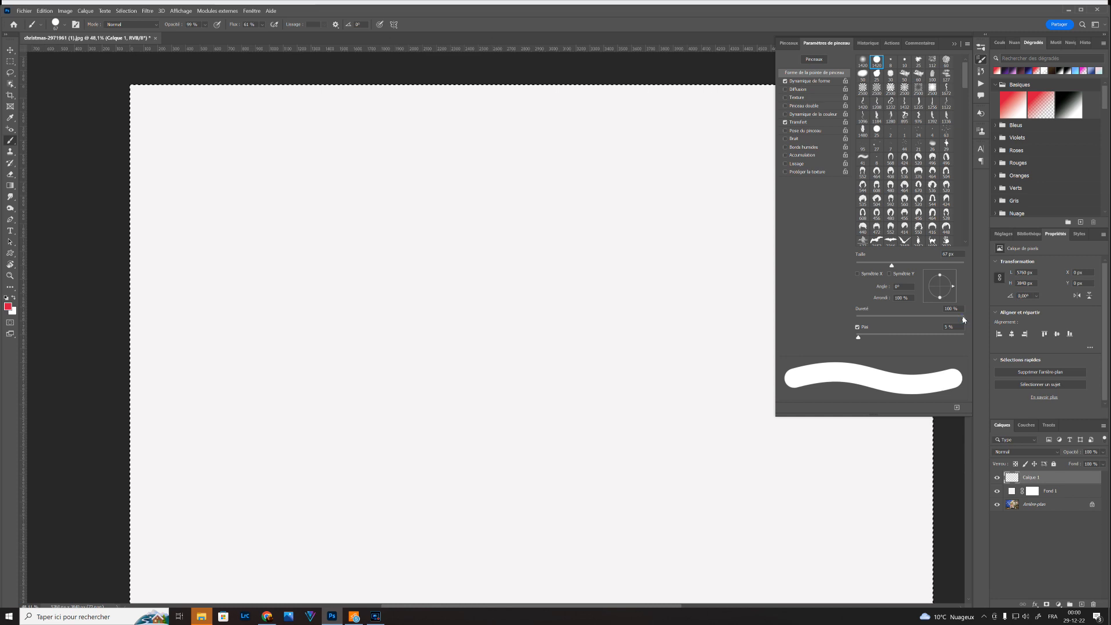
{"action": "mouse_move", "coordinate": [891, 267]}
{"action": "left_mouse_down"}
{"action": "mouse_move", "coordinate": [872, 272]}
{"action": "mouse_move", "coordinate": [939, 279]}
{"action": "mouse_move", "coordinate": [949, 298]}
{"action": "mouse_move", "coordinate": [951, 279]}
{"action": "left_mouse_up"}
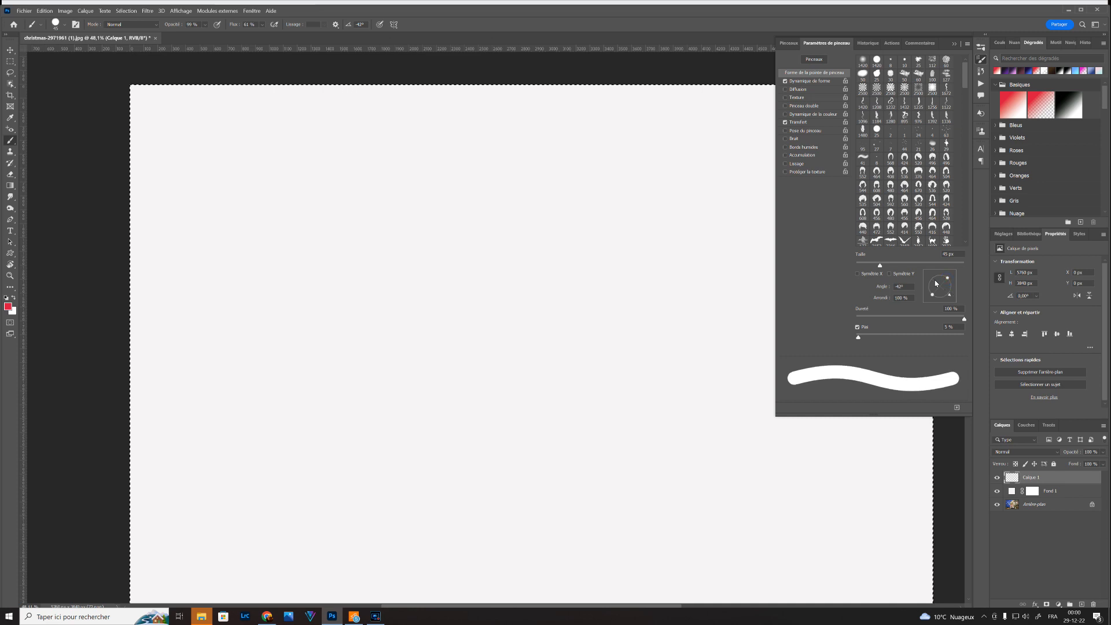
{"action": "left_click_drag", "start_coordinate": [931, 280], "coordinate": [950, 296]}
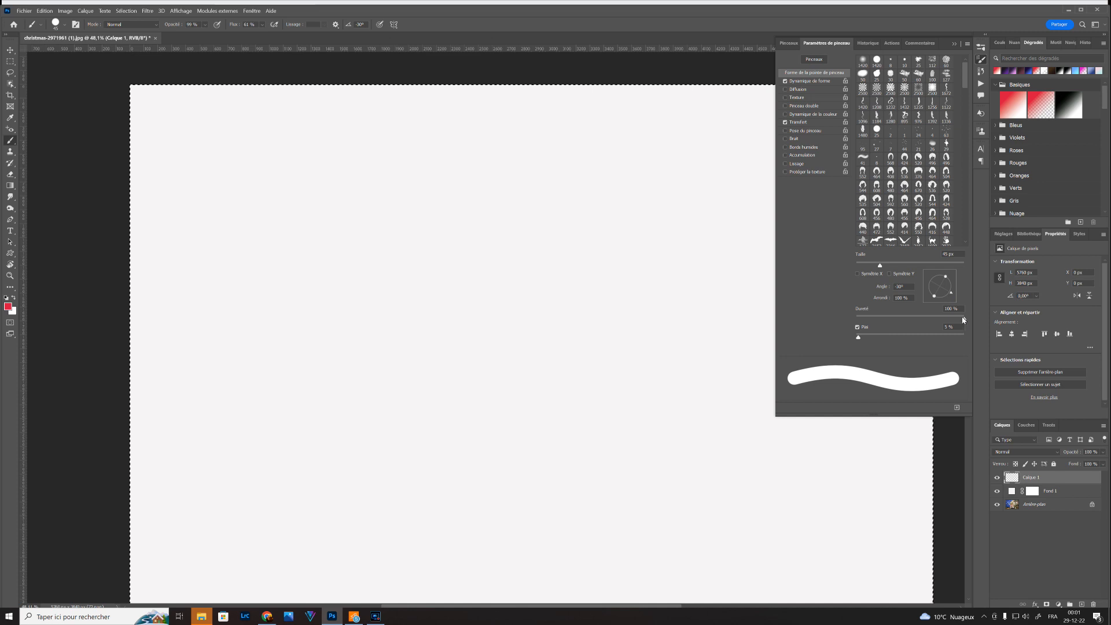
{"action": "mouse_move", "coordinate": [964, 320]}
{"action": "left_mouse_down"}
{"action": "mouse_move", "coordinate": [858, 327]}
{"action": "mouse_move", "coordinate": [862, 339]}
{"action": "mouse_move", "coordinate": [921, 340]}
{"action": "left_mouse_up"}
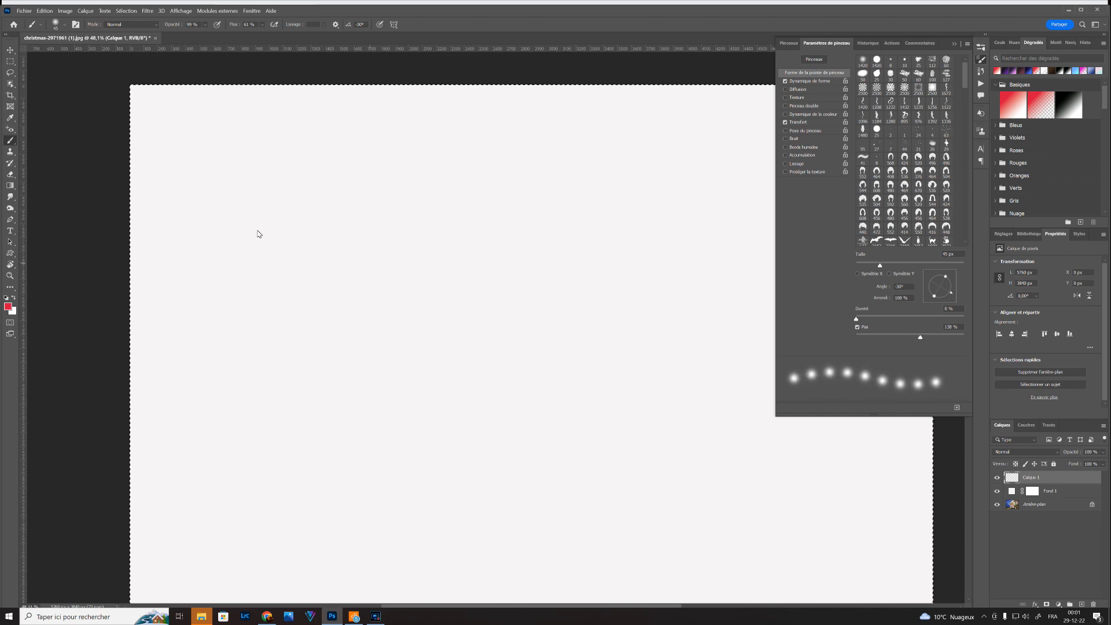
Step: Paint a dotted test stroke, then a second stroke below it with the brush spacing set to 1 %
{"action": "mouse_move", "coordinate": [219, 177]}
{"action": "left_mouse_down"}
{"action": "mouse_move", "coordinate": [444, 247]}
{"action": "mouse_move", "coordinate": [527, 213]}
{"action": "left_mouse_up"}
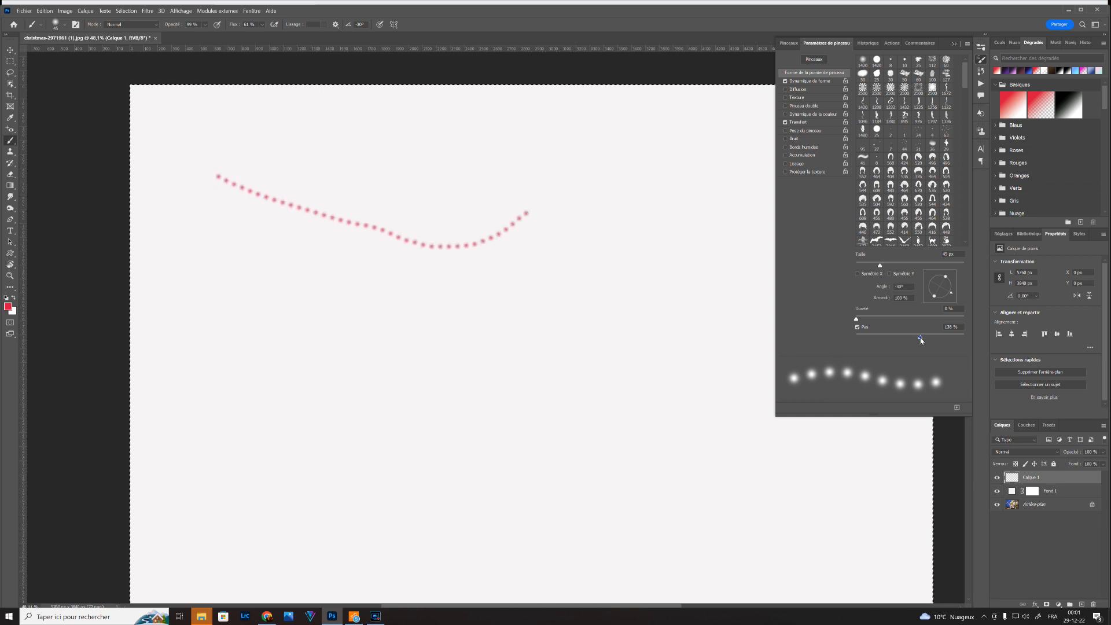
{"action": "left_click_drag", "start_coordinate": [921, 340], "coordinate": [856, 339]}
{"action": "mouse_move", "coordinate": [193, 253]}
{"action": "left_mouse_down"}
{"action": "mouse_move", "coordinate": [527, 335]}
{"action": "mouse_move", "coordinate": [614, 334]}
{"action": "left_mouse_up"}
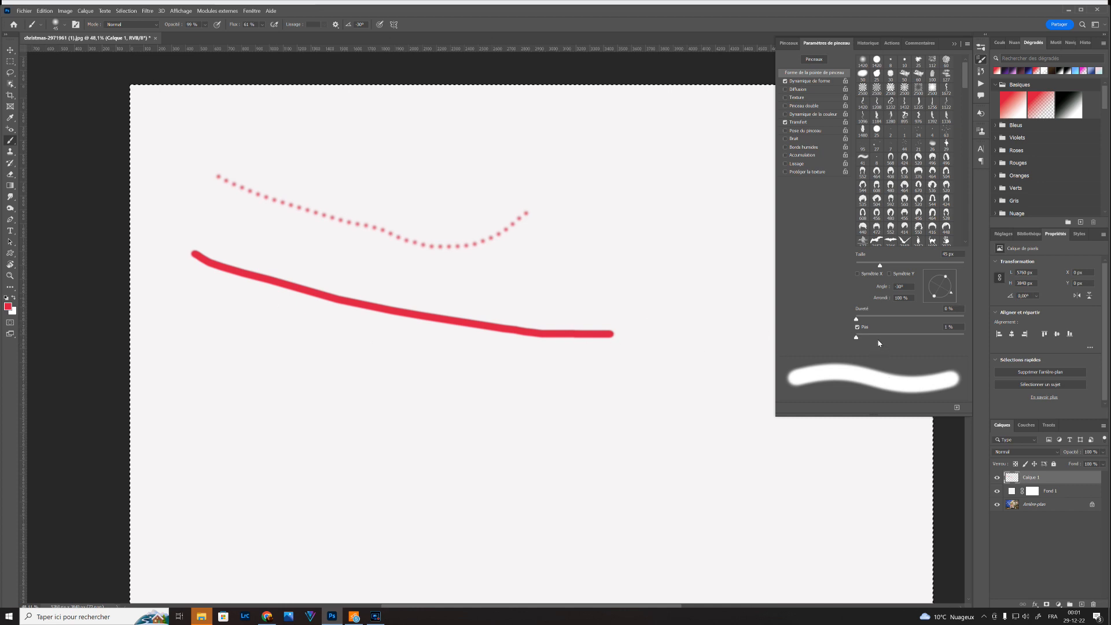
Step: Set the brush spacing to 274 % and clear the test strokes from the layer
{"action": "left_click_drag", "start_coordinate": [857, 336], "coordinate": [942, 342]}
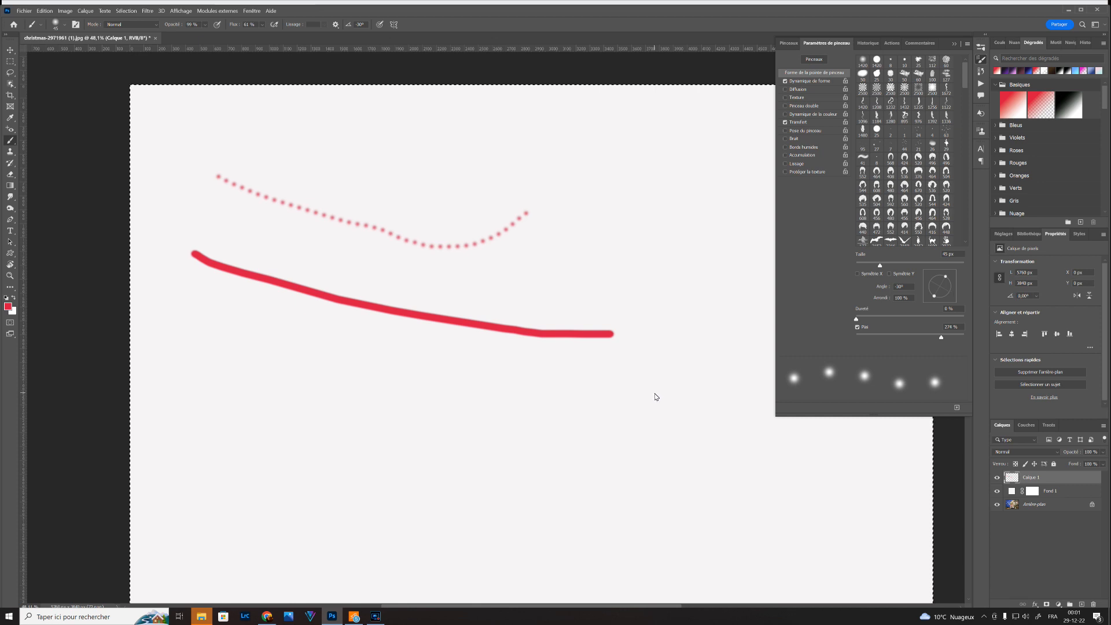
{"action": "key", "text": "Delete"}
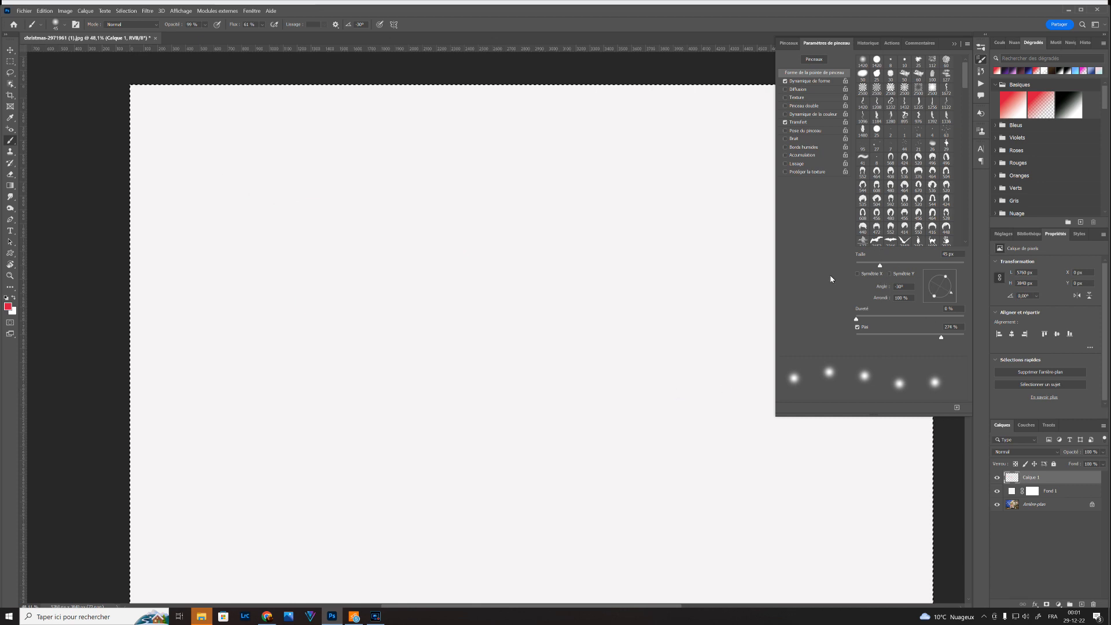
Step: Set Shape Dynamics to 88 % size jitter, 27 % minimum diameter, 71 % angle jitter and 38 % roundness jitter, and paint a test stroke
{"action": "left_click", "coordinate": [803, 82]}
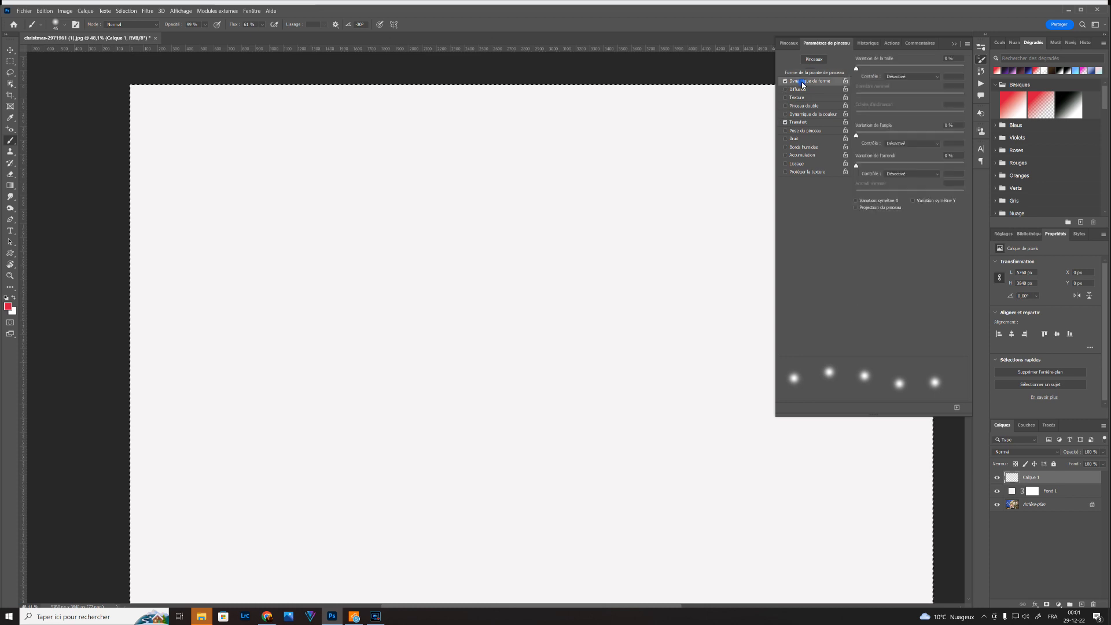
{"action": "left_click", "coordinate": [884, 67]}
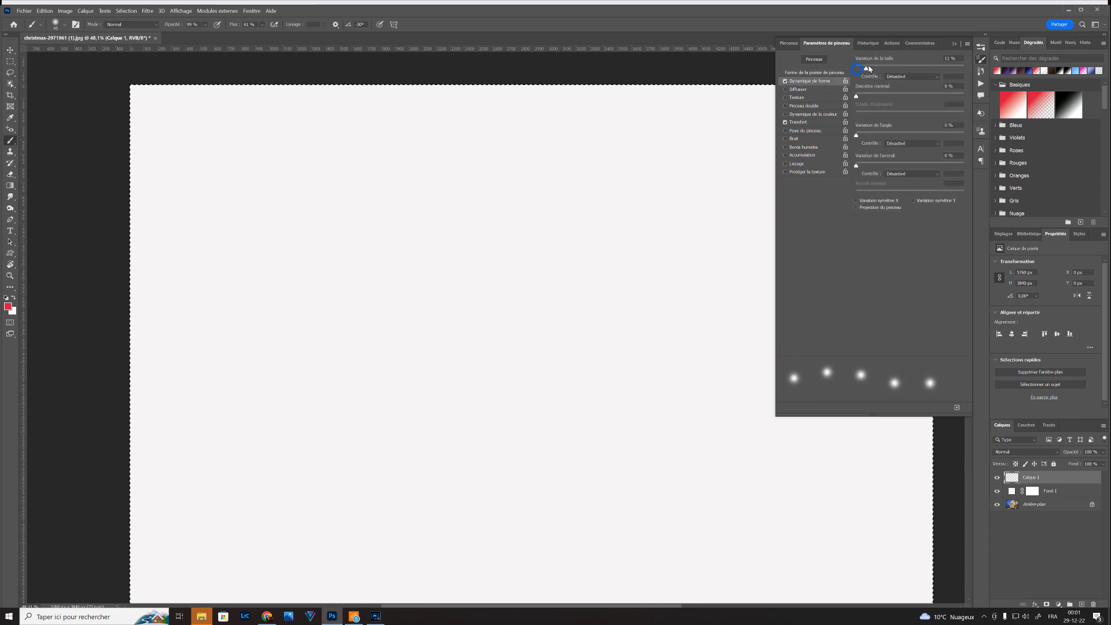
{"action": "left_click_drag", "start_coordinate": [884, 67], "coordinate": [953, 70]}
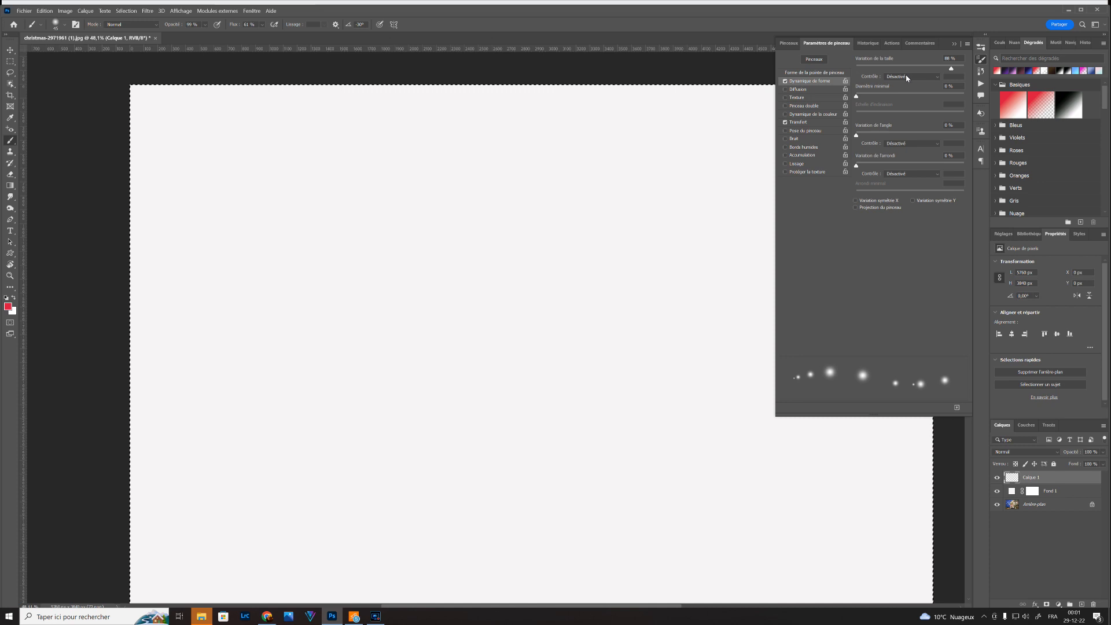
{"action": "left_click_drag", "start_coordinate": [857, 97], "coordinate": [886, 96]}
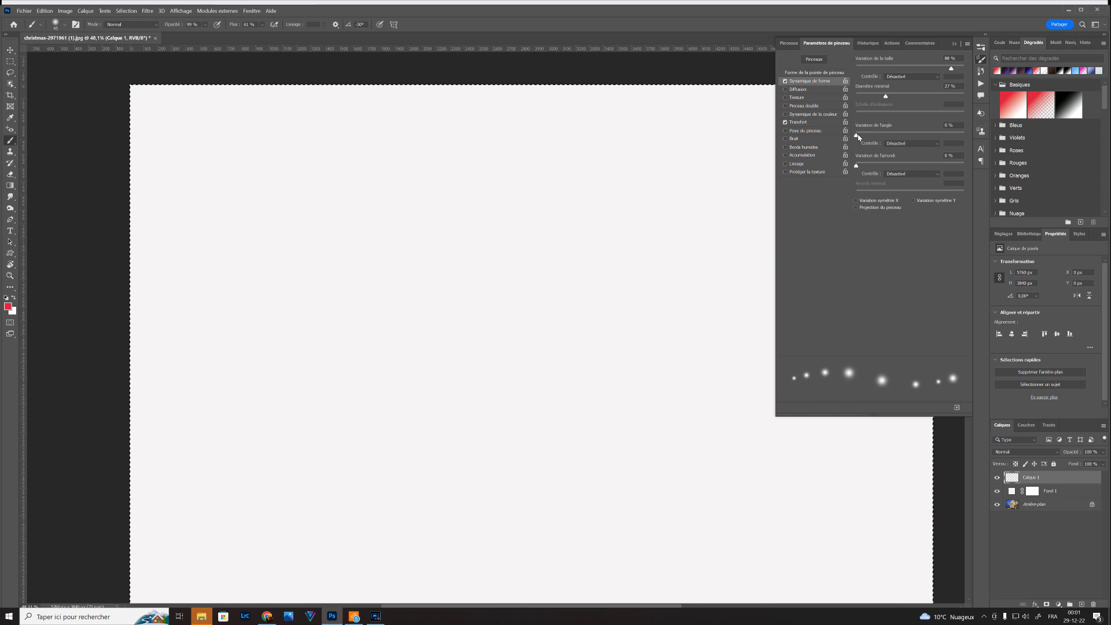
{"action": "left_click_drag", "start_coordinate": [857, 135], "coordinate": [934, 133]}
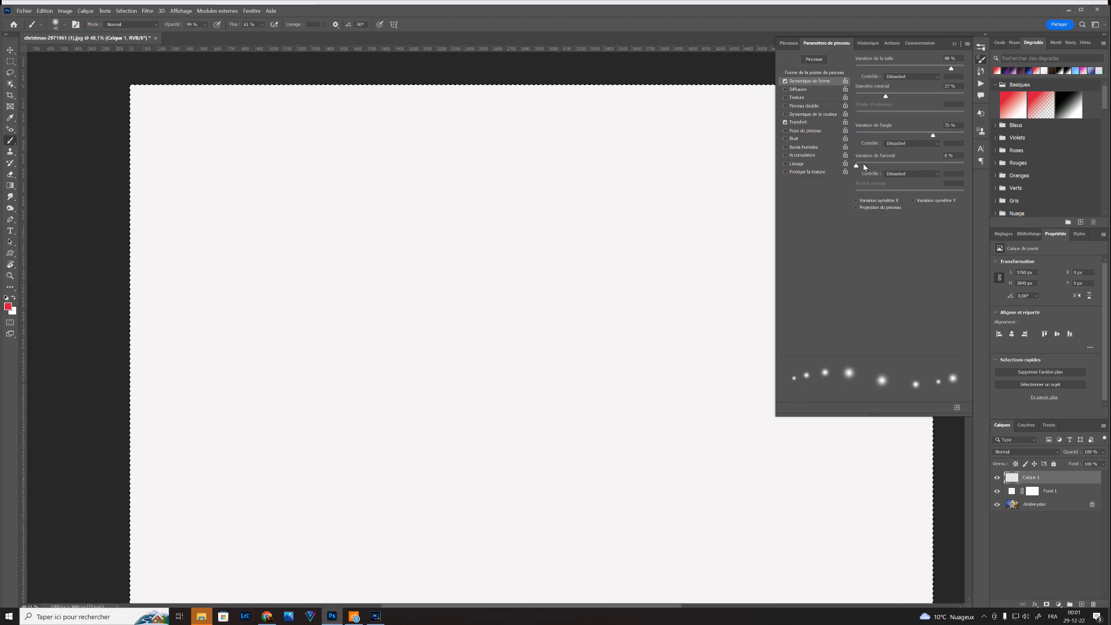
{"action": "left_click_drag", "start_coordinate": [857, 166], "coordinate": [898, 162]}
{"action": "mouse_move", "coordinate": [196, 155]}
{"action": "left_mouse_down"}
{"action": "mouse_move", "coordinate": [406, 201]}
{"action": "mouse_move", "coordinate": [533, 200]}
{"action": "left_mouse_up"}
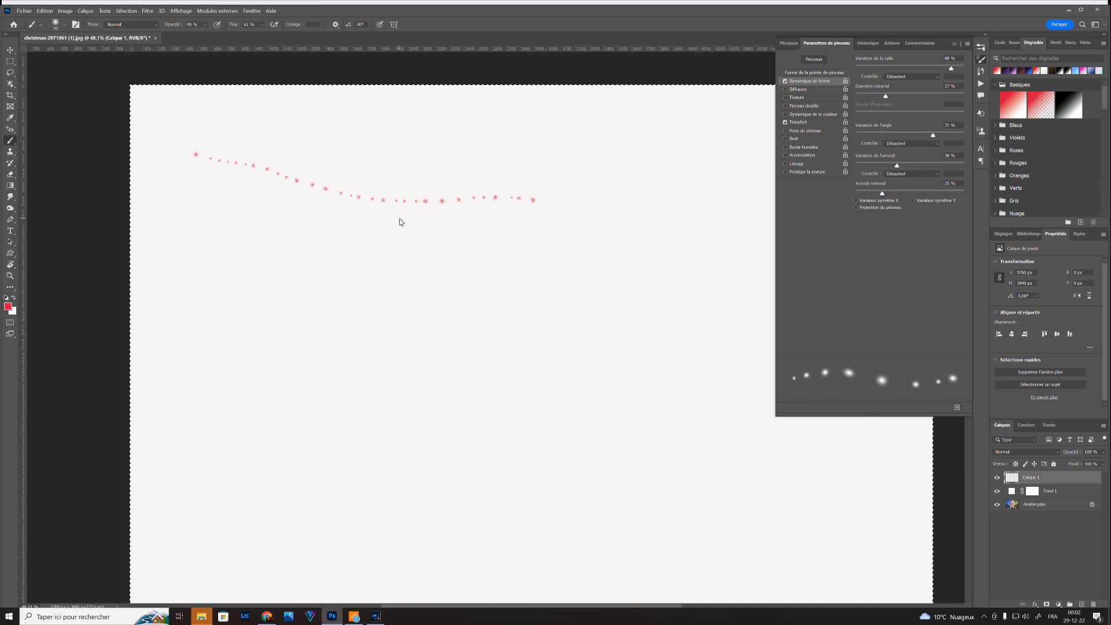
Step: Enable Scattering for the brush with about 598 % scatter, a count of 1 and 2 % count jitter
{"action": "left_click", "coordinate": [796, 90]}
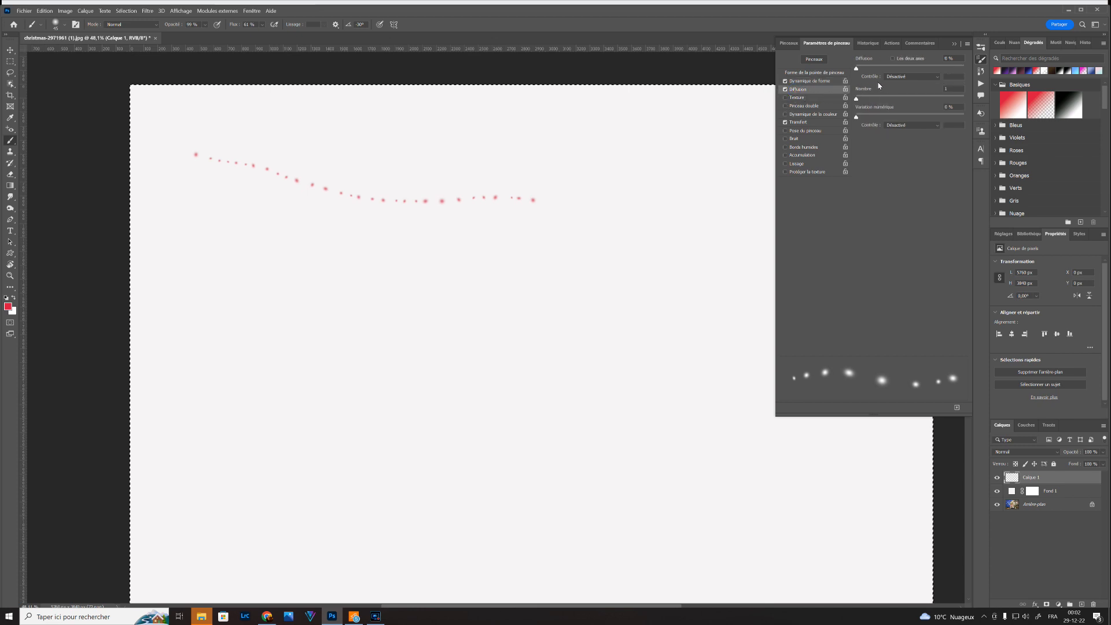
{"action": "left_click_drag", "start_coordinate": [858, 70], "coordinate": [922, 73]}
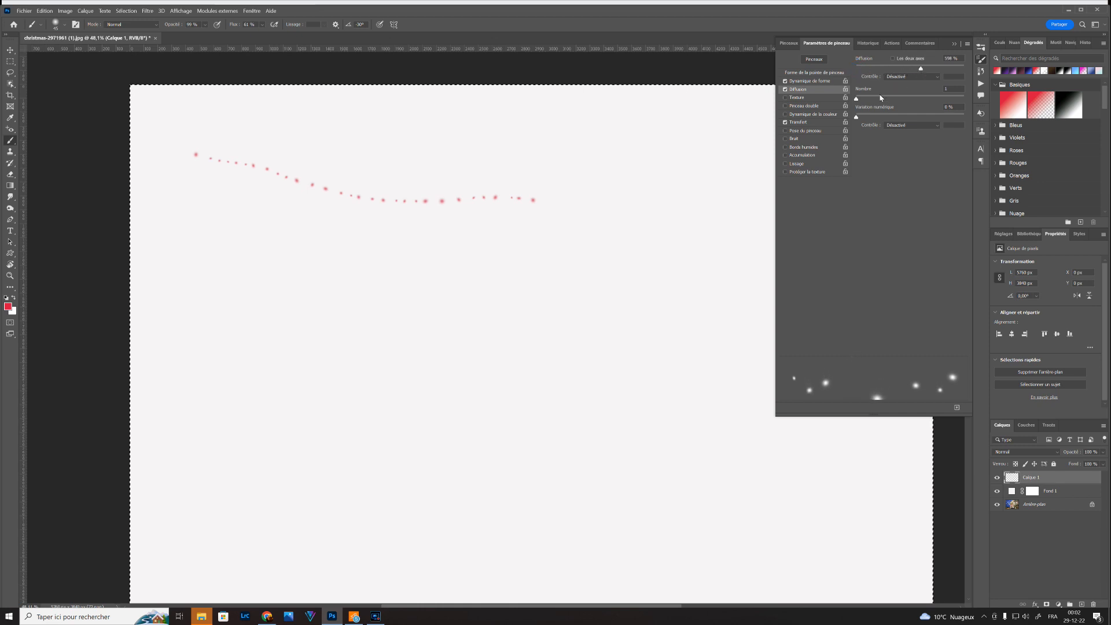
{"action": "mouse_move", "coordinate": [857, 99]}
{"action": "left_mouse_down"}
{"action": "mouse_move", "coordinate": [885, 98]}
{"action": "mouse_move", "coordinate": [891, 115]}
{"action": "mouse_move", "coordinate": [944, 116]}
{"action": "left_mouse_up"}
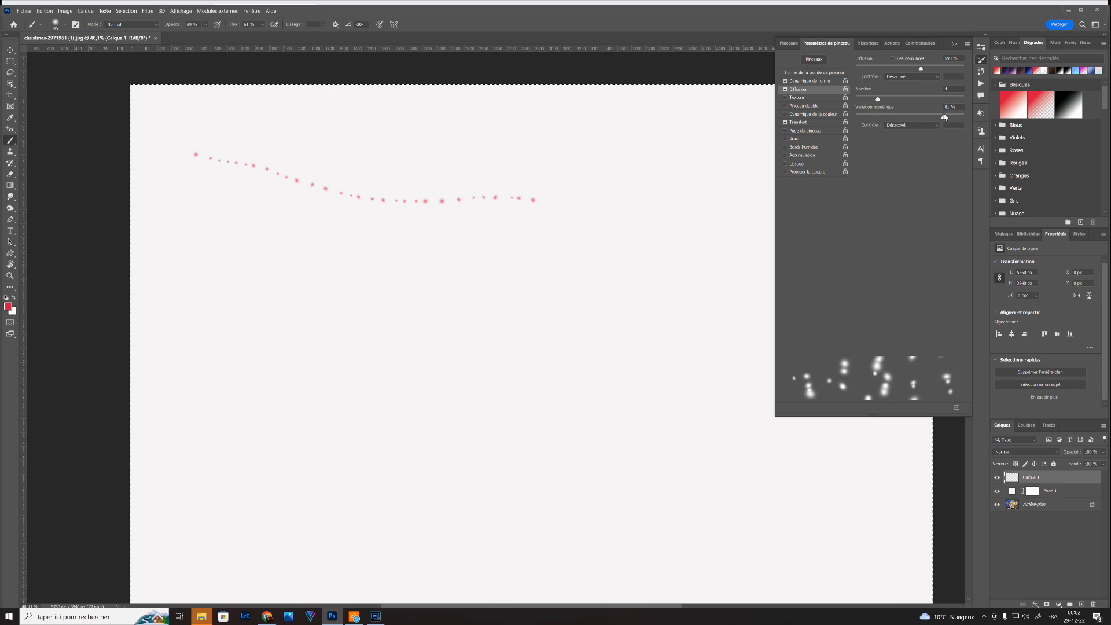
{"action": "mouse_move", "coordinate": [944, 116]}
{"action": "left_mouse_down"}
{"action": "mouse_move", "coordinate": [859, 118]}
{"action": "mouse_move", "coordinate": [858, 100]}
{"action": "left_mouse_up"}
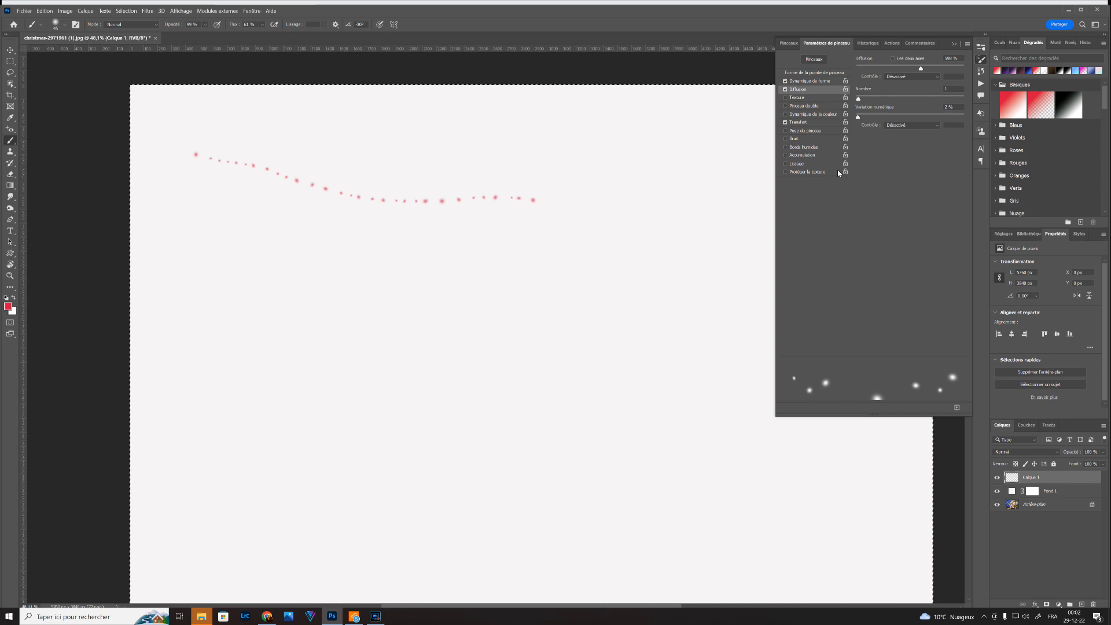
Step: Set Transfer to 78 % opacity jitter and 38 % flow jitter with flow control off, and paint a test stroke
{"action": "left_click", "coordinate": [800, 123]}
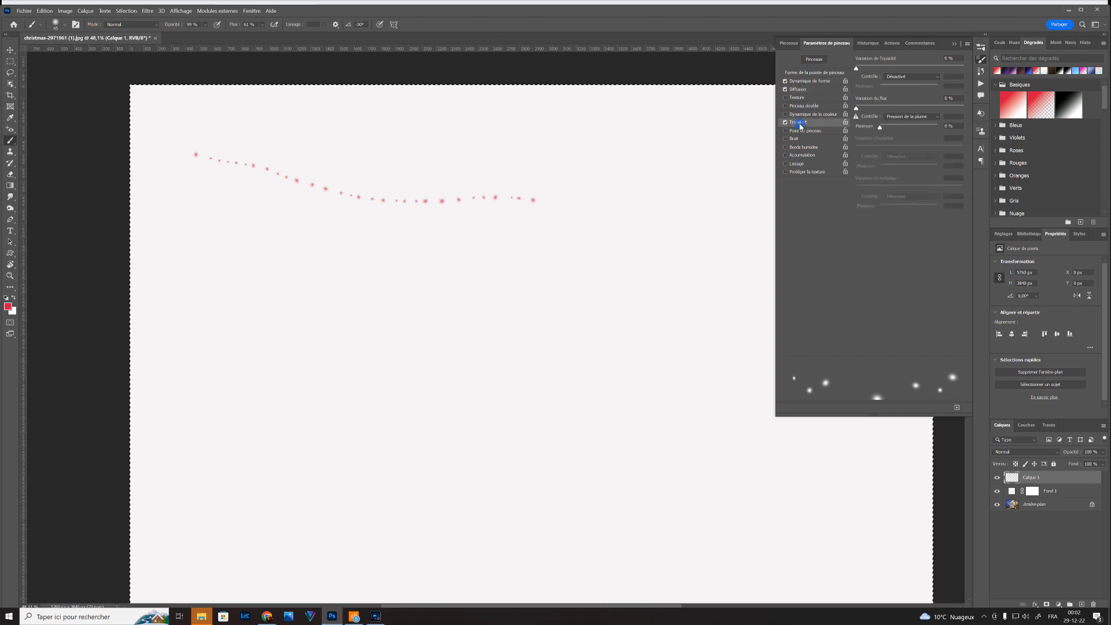
{"action": "left_click_drag", "start_coordinate": [862, 67], "coordinate": [941, 68]}
{"action": "left_click", "coordinate": [929, 118]}
{"action": "left_click", "coordinate": [920, 124]}
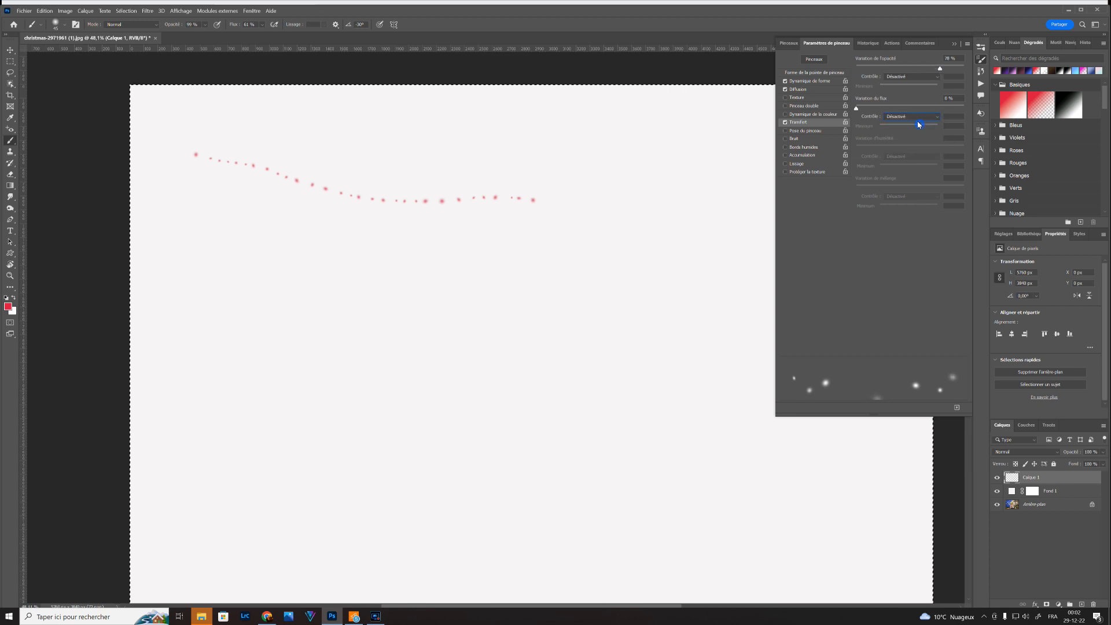
{"action": "left_click_drag", "start_coordinate": [859, 108], "coordinate": [897, 109]}
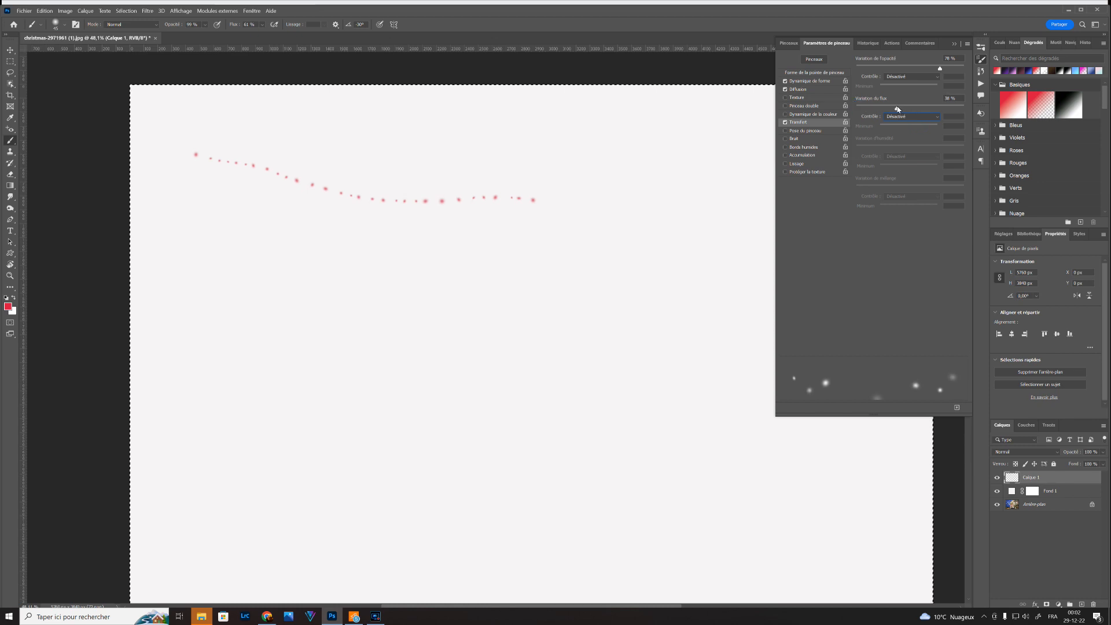
{"action": "mouse_move", "coordinate": [196, 207]}
{"action": "left_mouse_down"}
{"action": "mouse_move", "coordinate": [421, 256]}
{"action": "mouse_move", "coordinate": [527, 261]}
{"action": "left_mouse_up"}
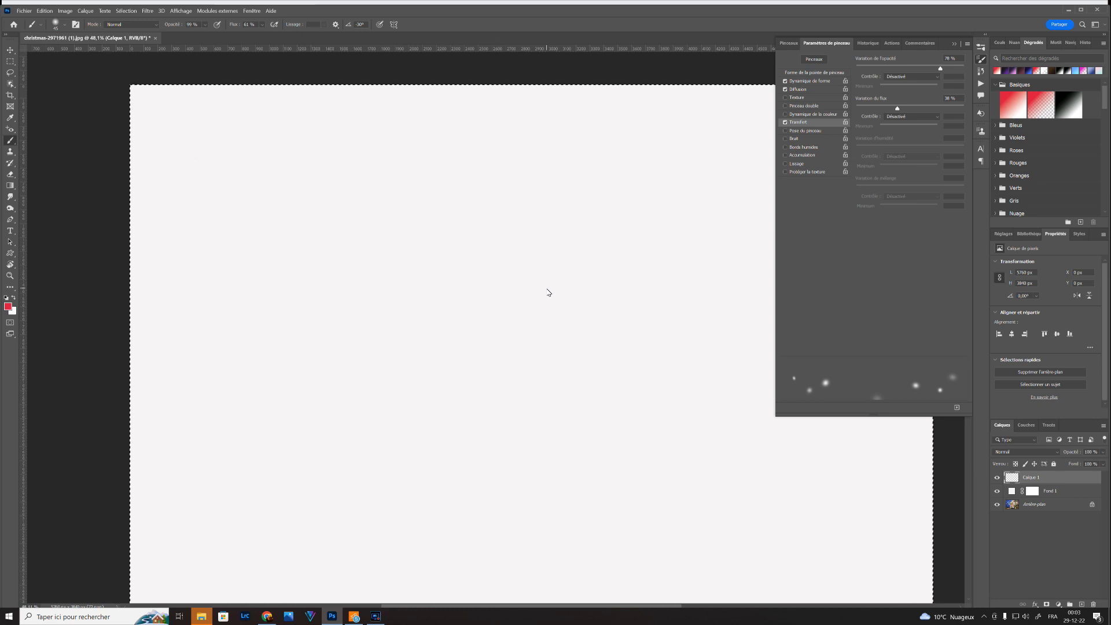
Step: Delete the Calque 1 paint layer and the Fond 1 fill layer above the photo
{"action": "left_click_drag", "start_coordinate": [1077, 478], "coordinate": [1093, 605]}
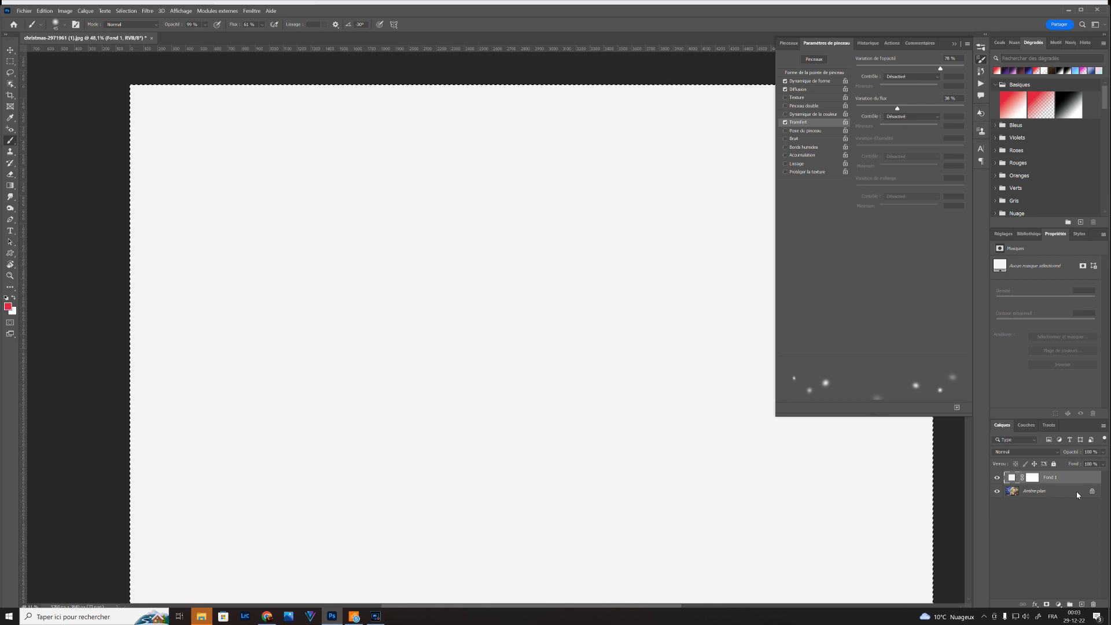
{"action": "left_click_drag", "start_coordinate": [1075, 478], "coordinate": [1093, 604]}
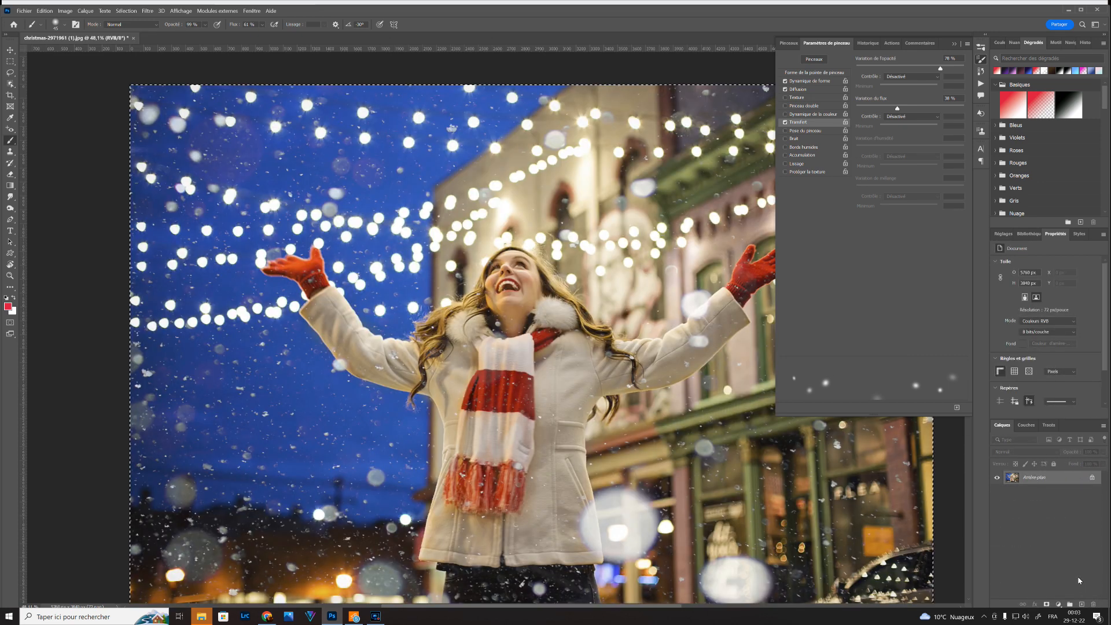
Step: Set the foreground color to white
{"action": "left_click", "coordinate": [9, 310]}
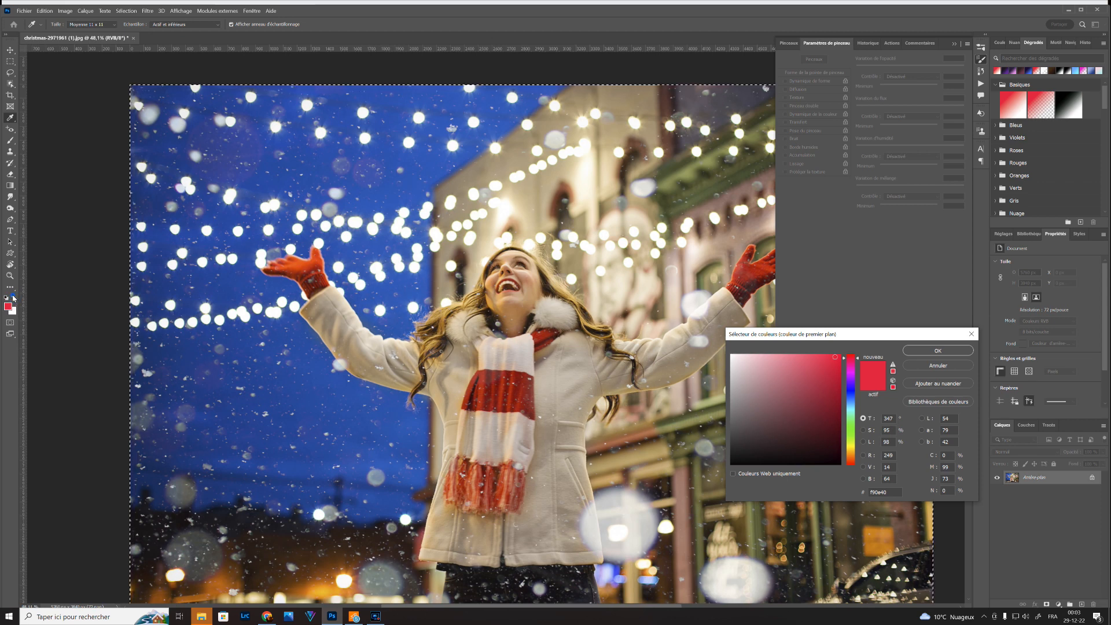
{"action": "left_click", "coordinate": [731, 358]}
{"action": "left_click", "coordinate": [938, 351]}
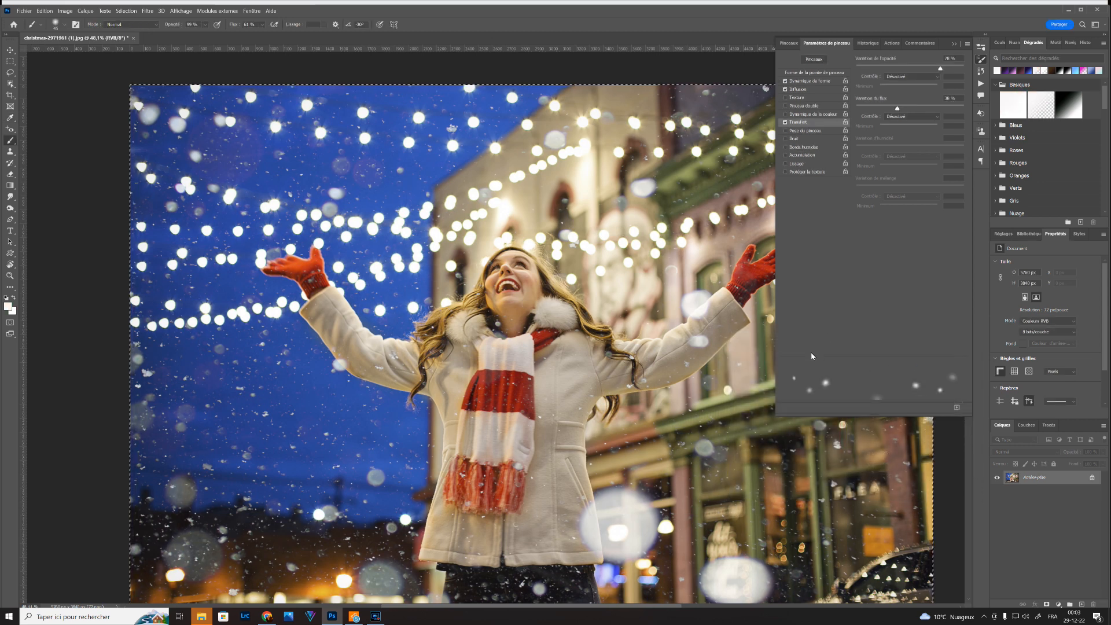
Step: Enlarge the brush, set its flow to 100 %, and paint white snowflakes diagonally across the woman
{"action": "left_click_drag", "start_coordinate": [518, 386], "coordinate": [531, 371]}
{"action": "left_click_drag", "start_coordinate": [586, 252], "coordinate": [577, 249]}
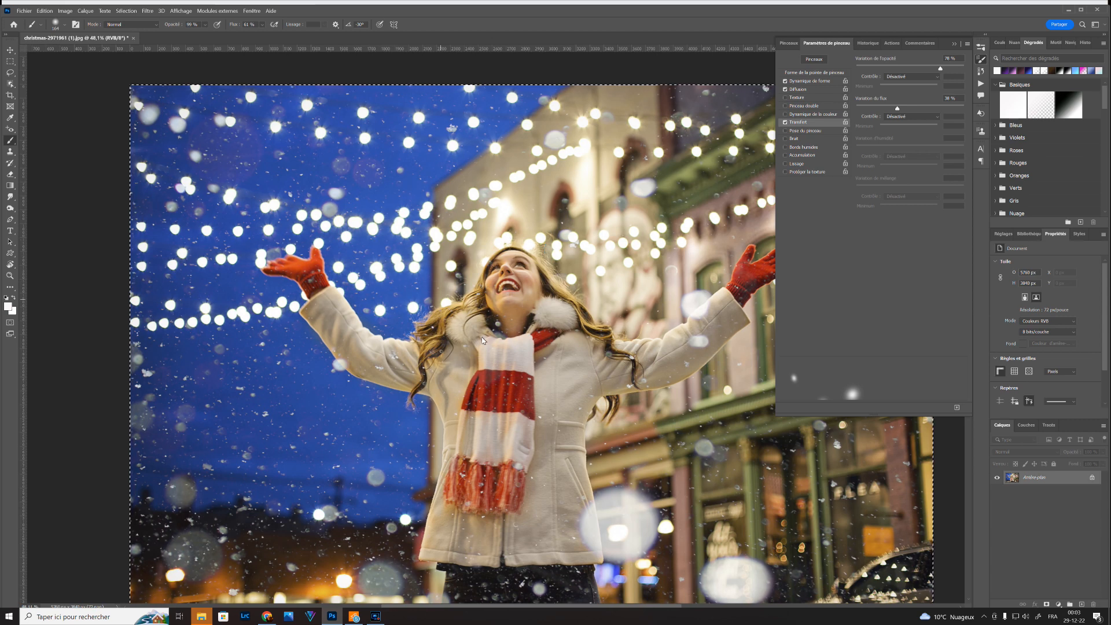
{"action": "left_click", "coordinate": [262, 24]}
{"action": "left_click_drag", "start_coordinate": [272, 34], "coordinate": [311, 37]}
{"action": "mouse_move", "coordinate": [525, 256]}
{"action": "left_mouse_down"}
{"action": "mouse_move", "coordinate": [593, 393]}
{"action": "mouse_move", "coordinate": [630, 355]}
{"action": "mouse_move", "coordinate": [521, 394]}
{"action": "mouse_move", "coordinate": [440, 261]}
{"action": "mouse_move", "coordinate": [521, 168]}
{"action": "mouse_move", "coordinate": [483, 184]}
{"action": "mouse_move", "coordinate": [648, 151]}
{"action": "mouse_move", "coordinate": [548, 210]}
{"action": "mouse_move", "coordinate": [359, 231]}
{"action": "mouse_move", "coordinate": [479, 413]}
{"action": "mouse_move", "coordinate": [266, 419]}
{"action": "mouse_move", "coordinate": [712, 446]}
{"action": "mouse_move", "coordinate": [924, 554]}
{"action": "mouse_move", "coordinate": [670, 305]}
{"action": "mouse_move", "coordinate": [590, 259]}
{"action": "mouse_move", "coordinate": [463, 255]}
{"action": "mouse_move", "coordinate": [388, 193]}
{"action": "mouse_move", "coordinate": [227, 145]}
{"action": "mouse_move", "coordinate": [220, 232]}
{"action": "mouse_move", "coordinate": [359, 301]}
{"action": "mouse_move", "coordinate": [706, 323]}
{"action": "left_mouse_up"}
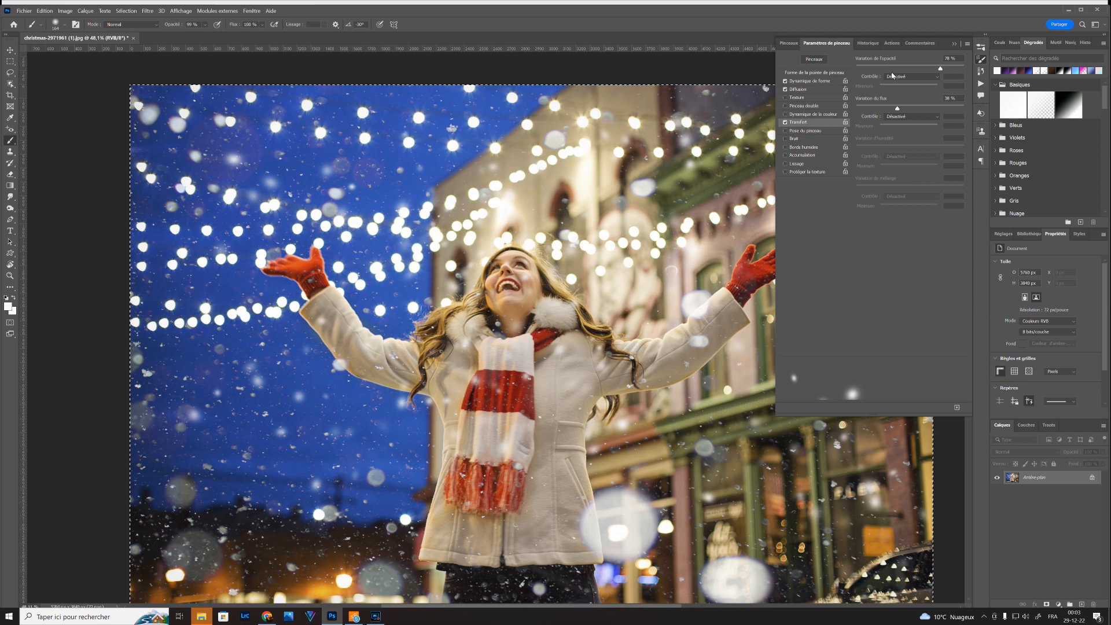
{"action": "left_click", "coordinate": [968, 46]}
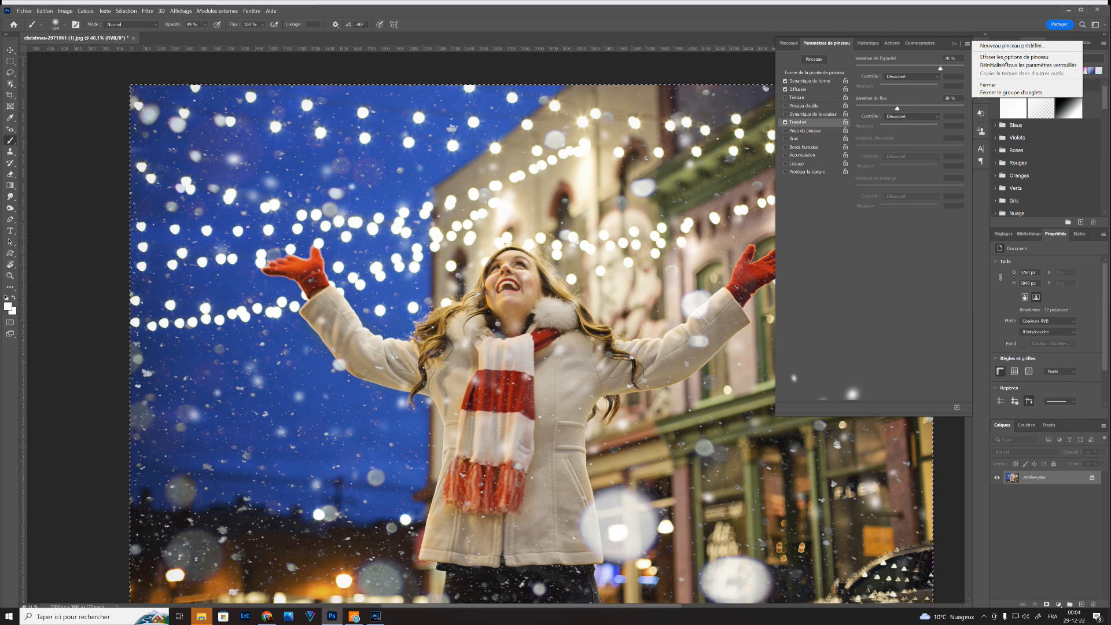
{"action": "left_click", "coordinate": [939, 44]}
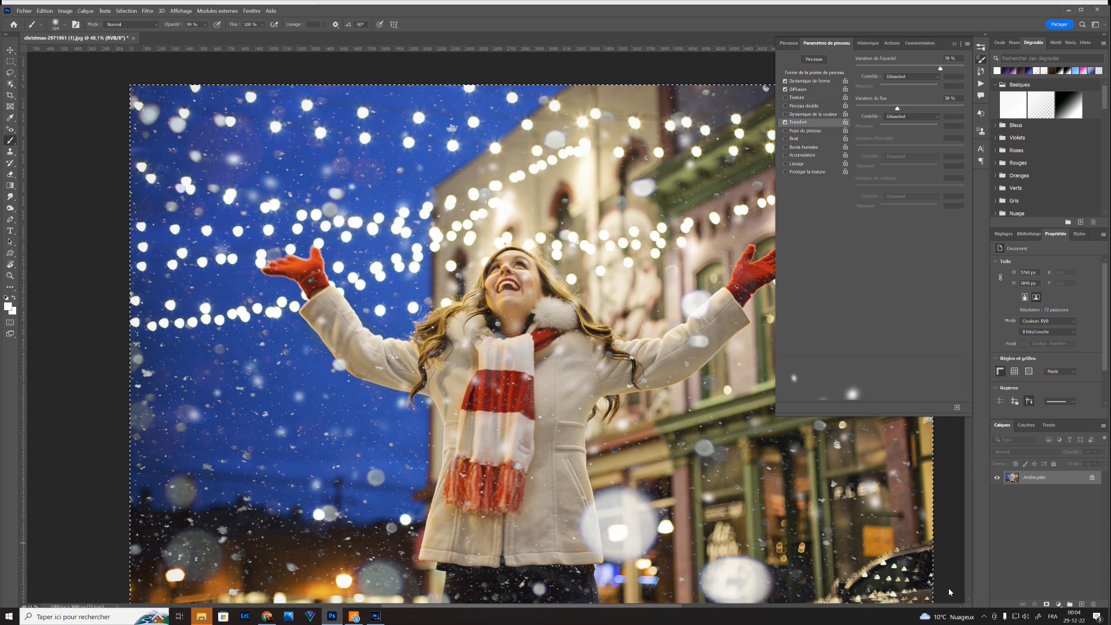
Step: Add a Curves adjustment layer and darken the photo by pulling the curve down to about input 168, output 96
{"action": "left_click", "coordinate": [1059, 604]}
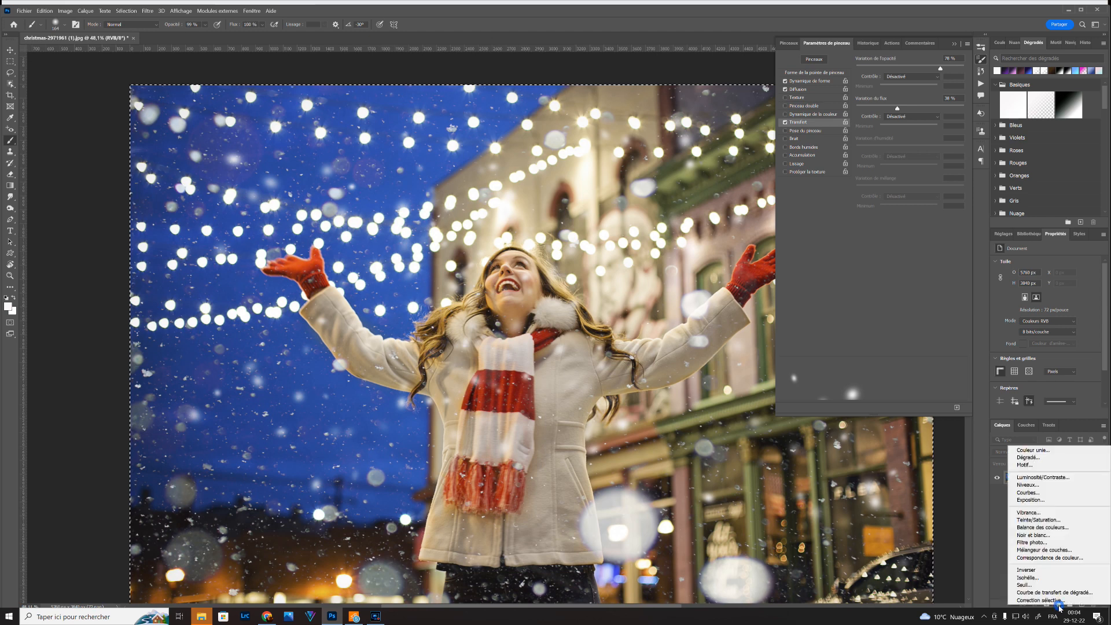
{"action": "left_click", "coordinate": [1067, 492]}
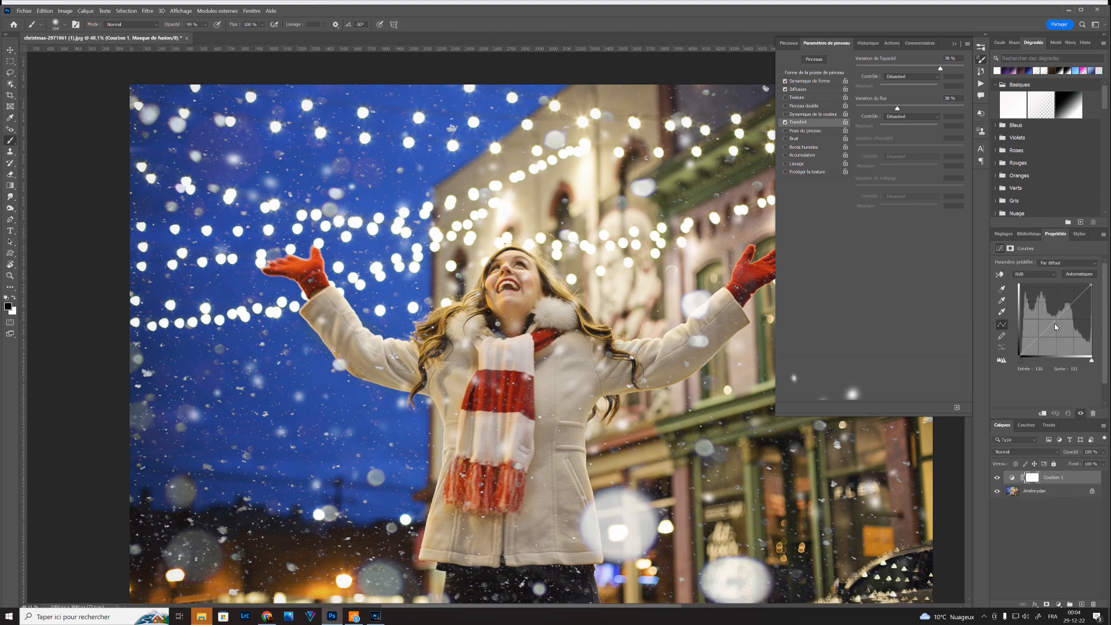
{"action": "left_click_drag", "start_coordinate": [1055, 325], "coordinate": [1068, 329]}
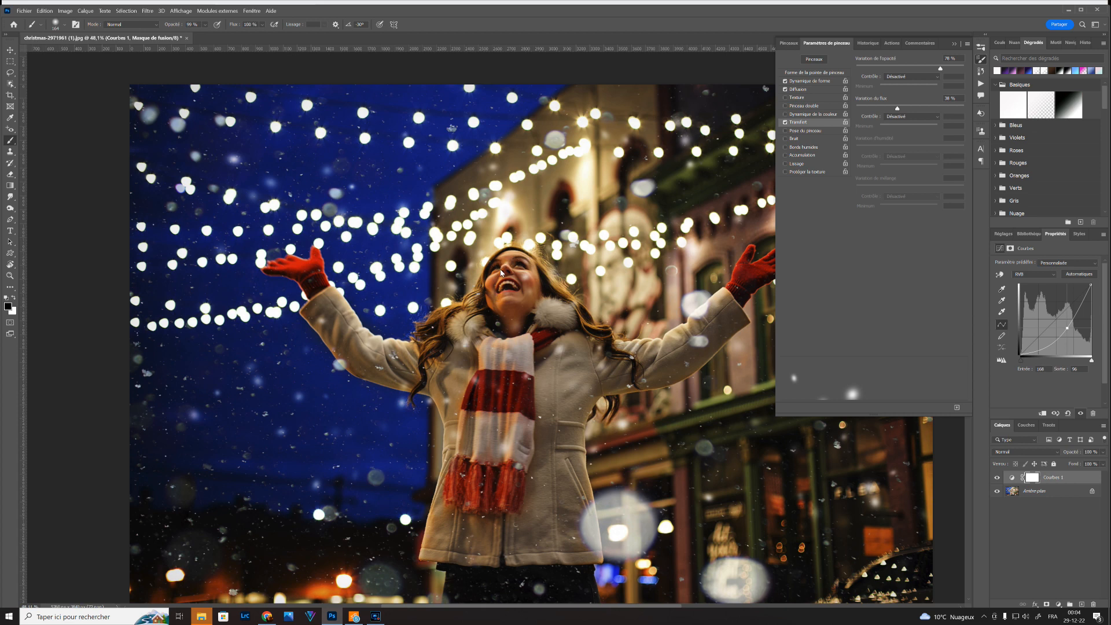
Step: Select the soft "Flou pressionflux" preset from the general brushes
{"action": "left_click", "coordinate": [794, 44]}
{"action": "left_click", "coordinate": [805, 115]}
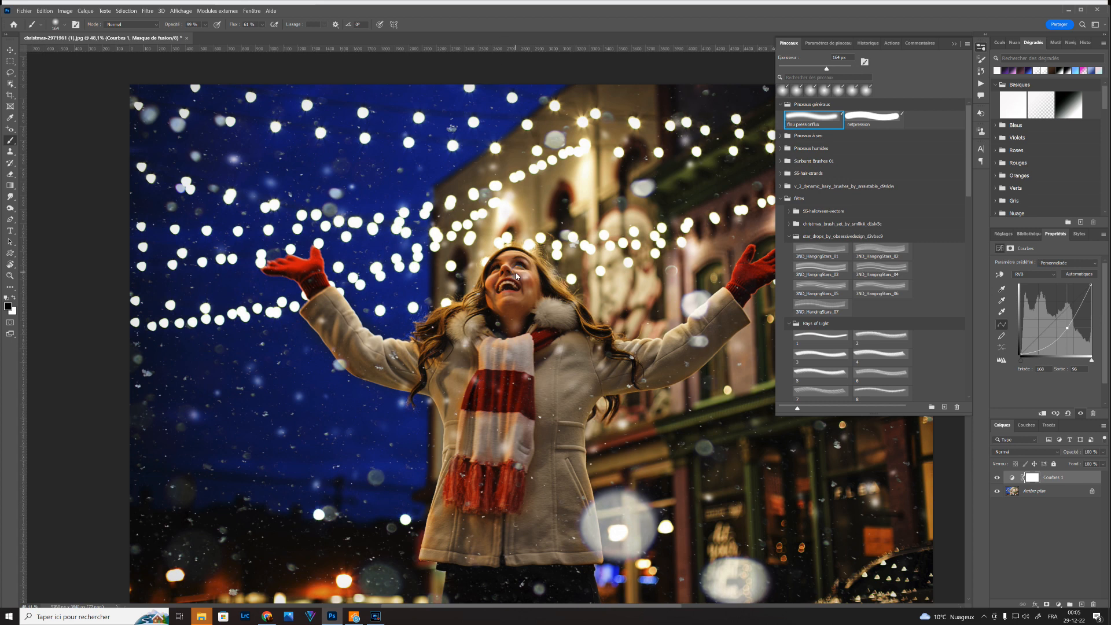
Step: Paint black on the Curves mask over the woman's face and coat, using 100 % and 10 % flow, and compare the adjustment off and on
{"action": "left_click", "coordinate": [260, 25]}
{"action": "left_click_drag", "start_coordinate": [285, 41], "coordinate": [298, 37]}
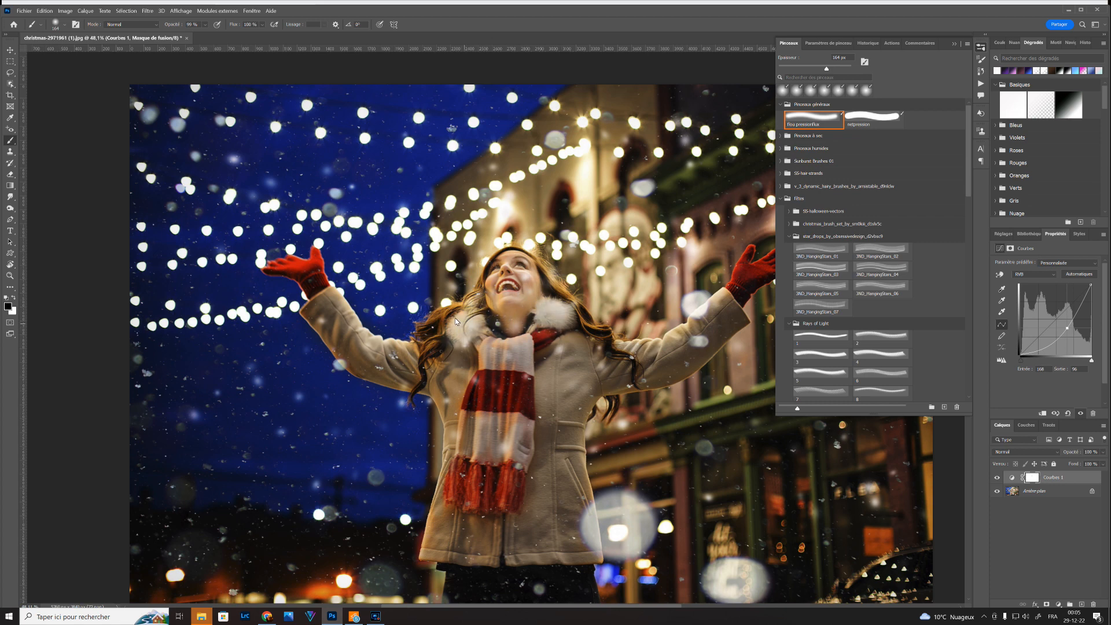
{"action": "mouse_move", "coordinate": [458, 334]}
{"action": "left_mouse_down"}
{"action": "mouse_move", "coordinate": [541, 339]}
{"action": "mouse_move", "coordinate": [532, 331]}
{"action": "left_mouse_up"}
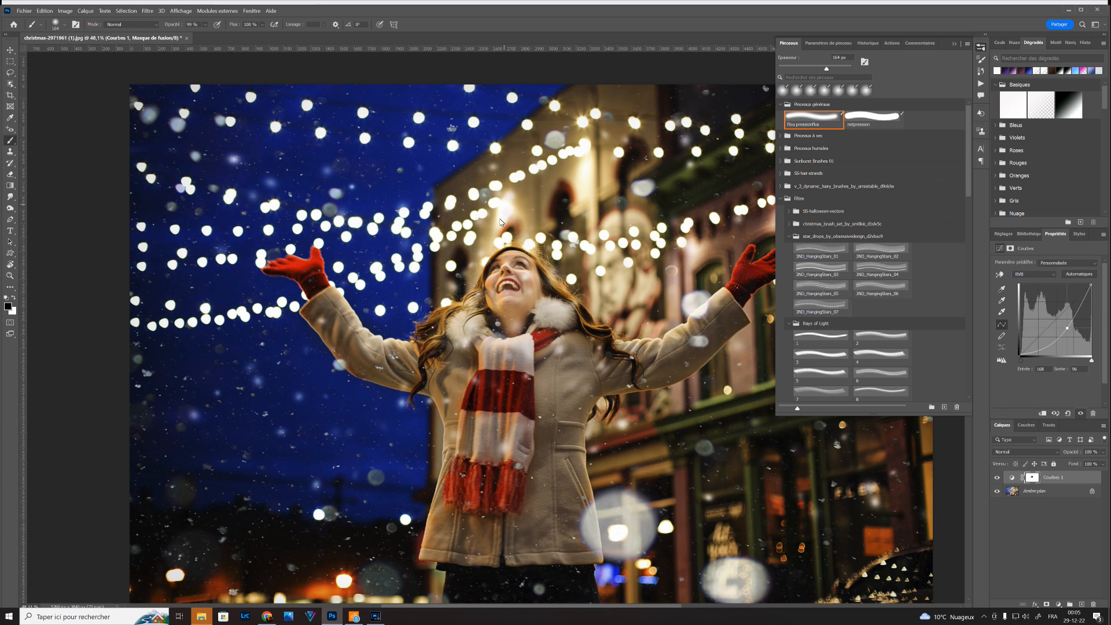
{"action": "left_click_drag", "start_coordinate": [504, 410], "coordinate": [608, 368]}
{"action": "key", "text": "shift+1"}
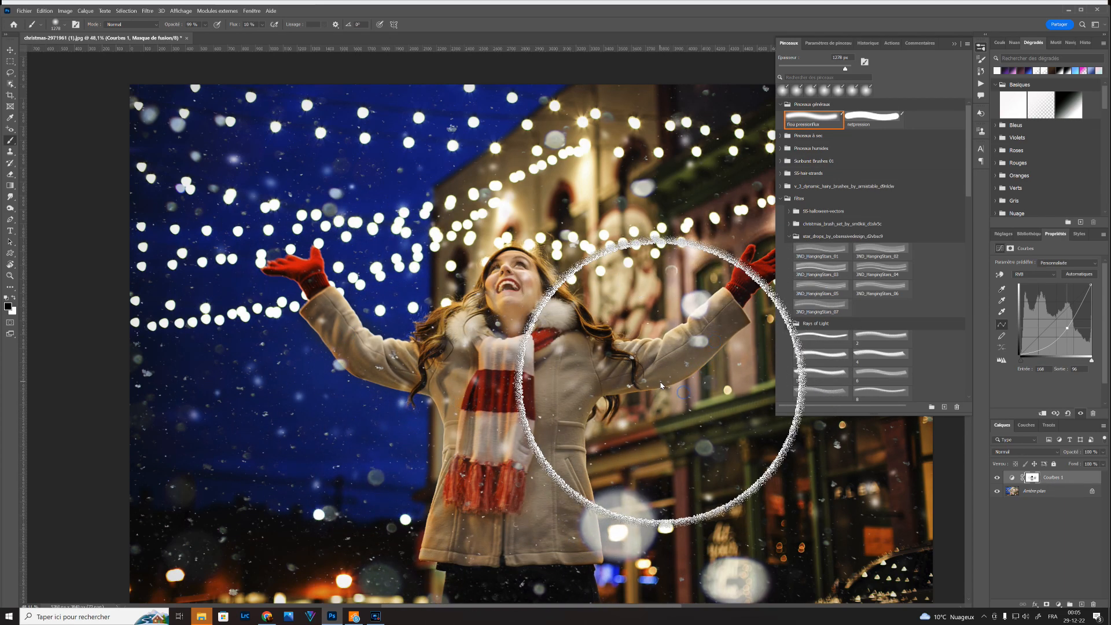
{"action": "left_click", "coordinate": [998, 478]}
{"action": "left_click", "coordinate": [998, 479]}
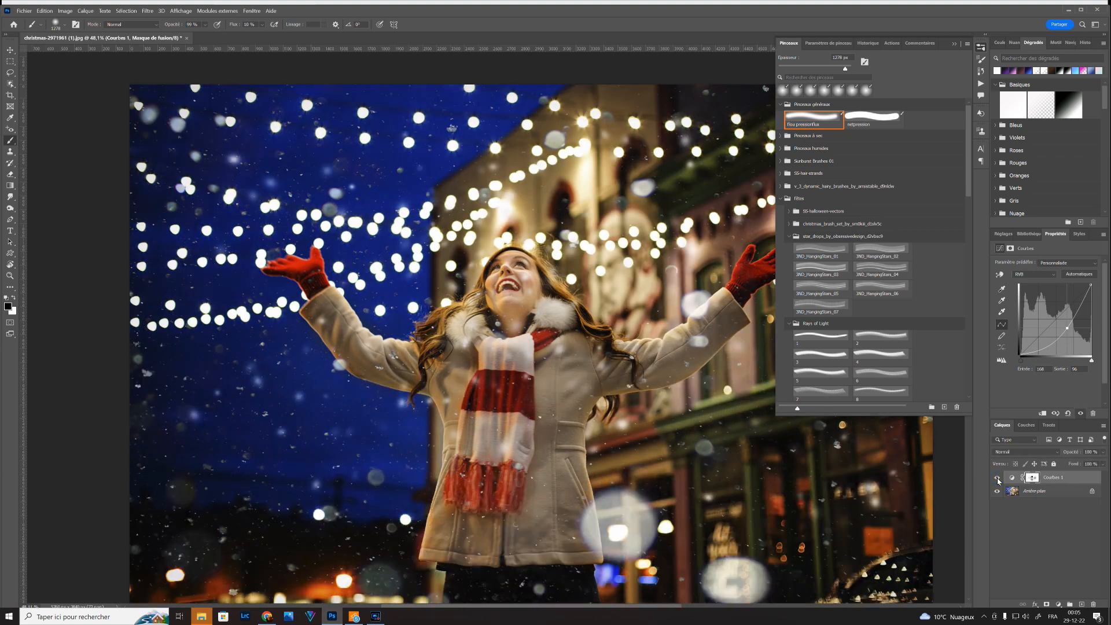
{"action": "left_click", "coordinate": [997, 479]}
{"action": "left_click", "coordinate": [998, 479]}
Step: Set the brush's size jitter to 77 % and its tip spacing to 197 %
{"action": "left_click", "coordinate": [823, 44]}
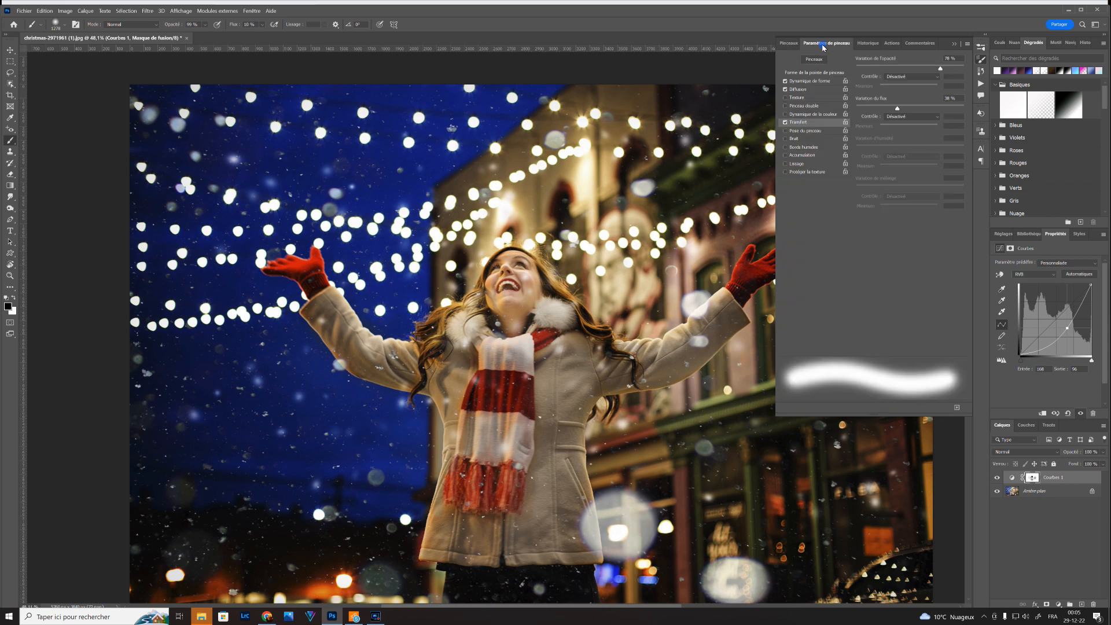
{"action": "left_click", "coordinate": [799, 82]}
{"action": "left_click_drag", "start_coordinate": [858, 68], "coordinate": [939, 73]}
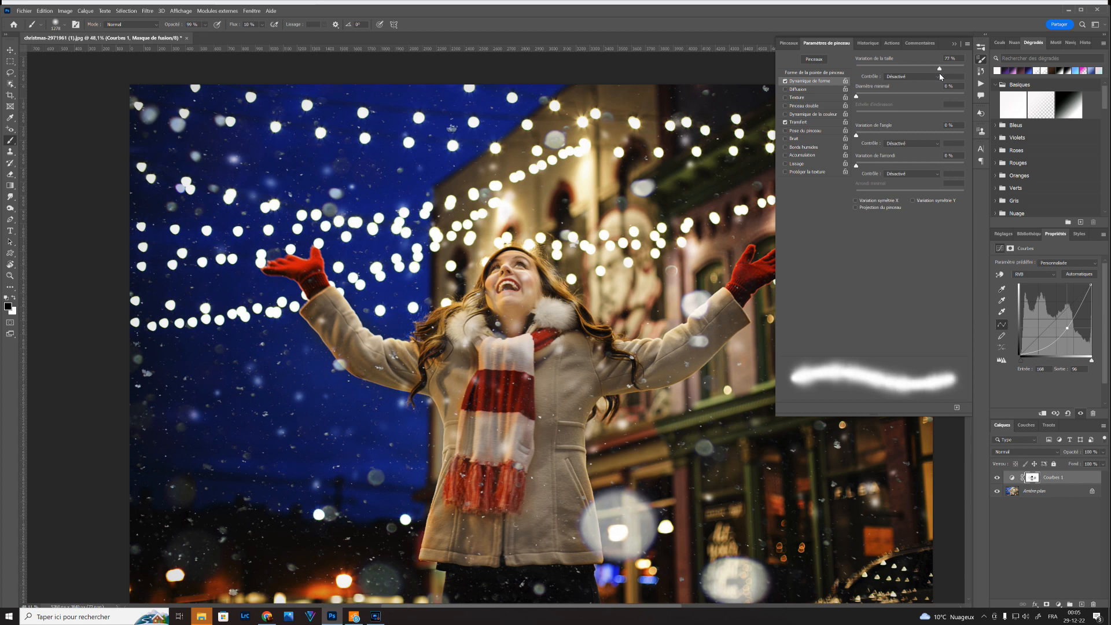
{"action": "left_click", "coordinate": [816, 73]}
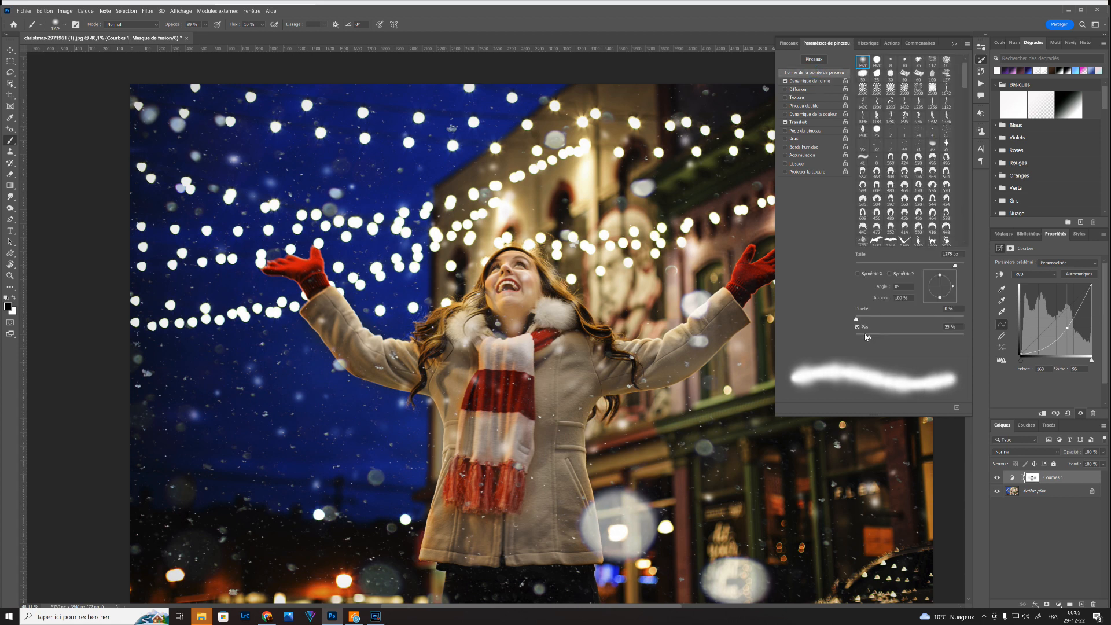
{"action": "left_click_drag", "start_coordinate": [868, 339], "coordinate": [937, 338]}
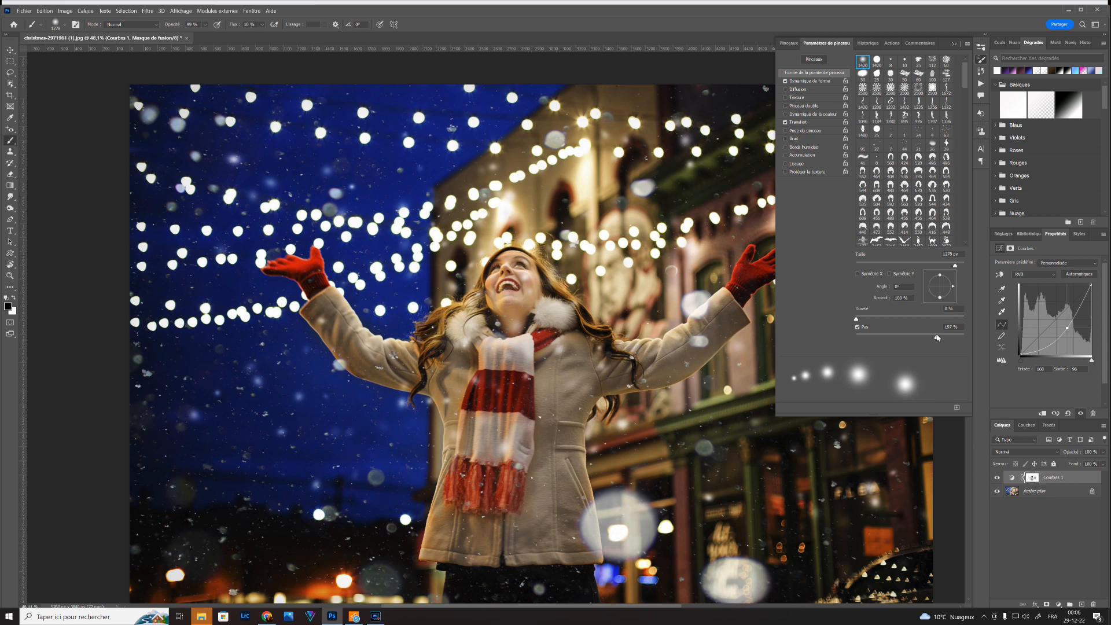
Step: Set the brush's minimum diameter to 31 %, angle jitter to 48 % and roundness jitter to 52 % in Shape Dynamics
{"action": "left_click", "coordinate": [812, 81]}
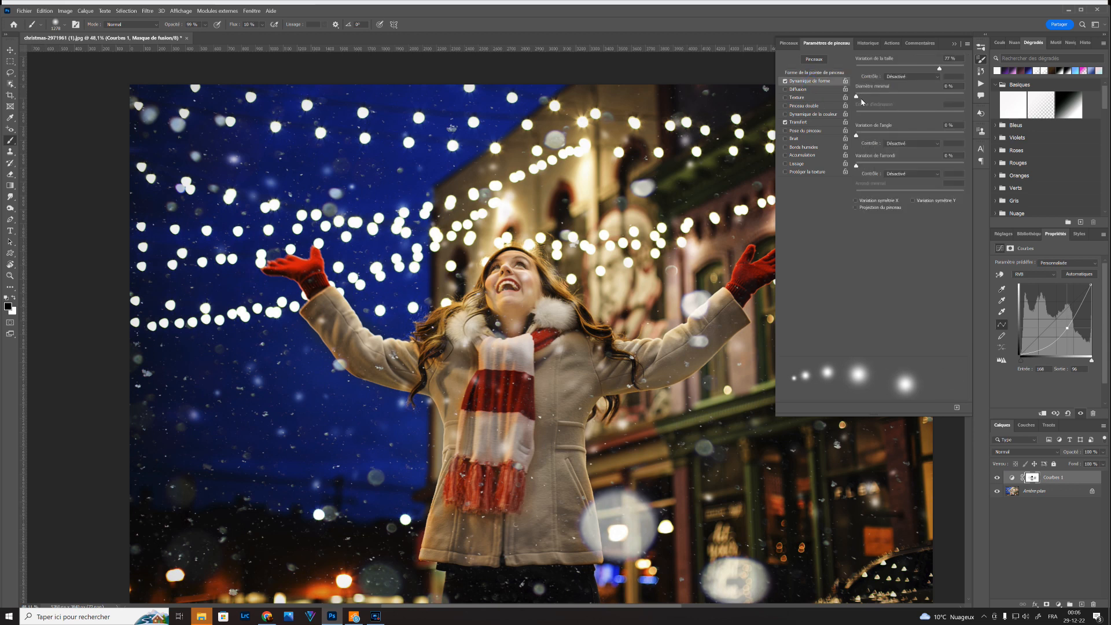
{"action": "left_click_drag", "start_coordinate": [857, 97], "coordinate": [889, 96]}
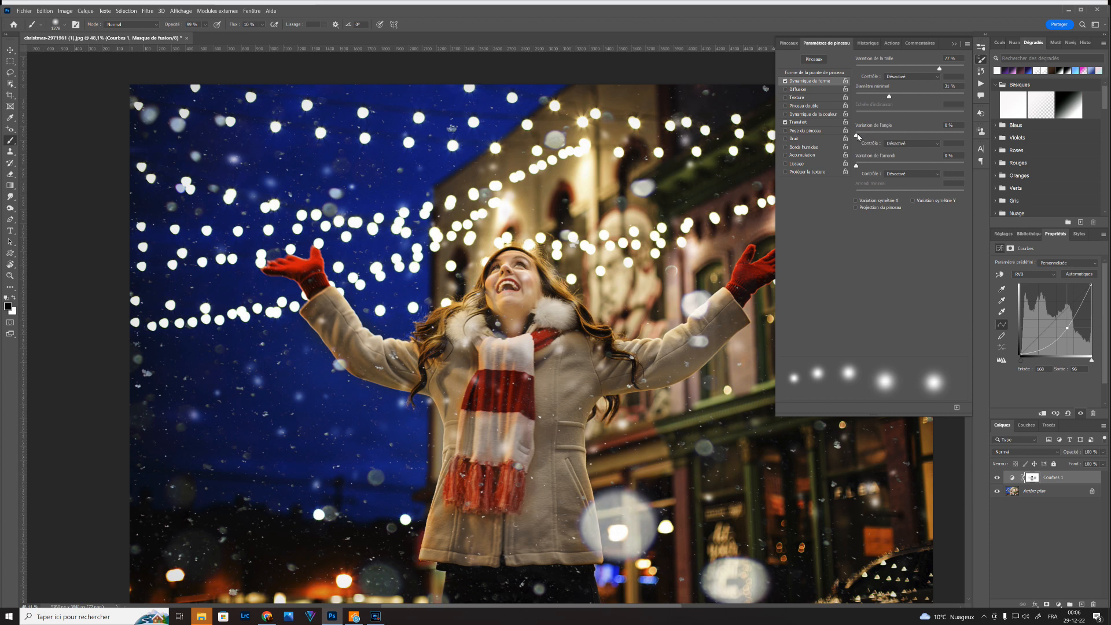
{"action": "left_click_drag", "start_coordinate": [867, 168], "coordinate": [915, 172]}
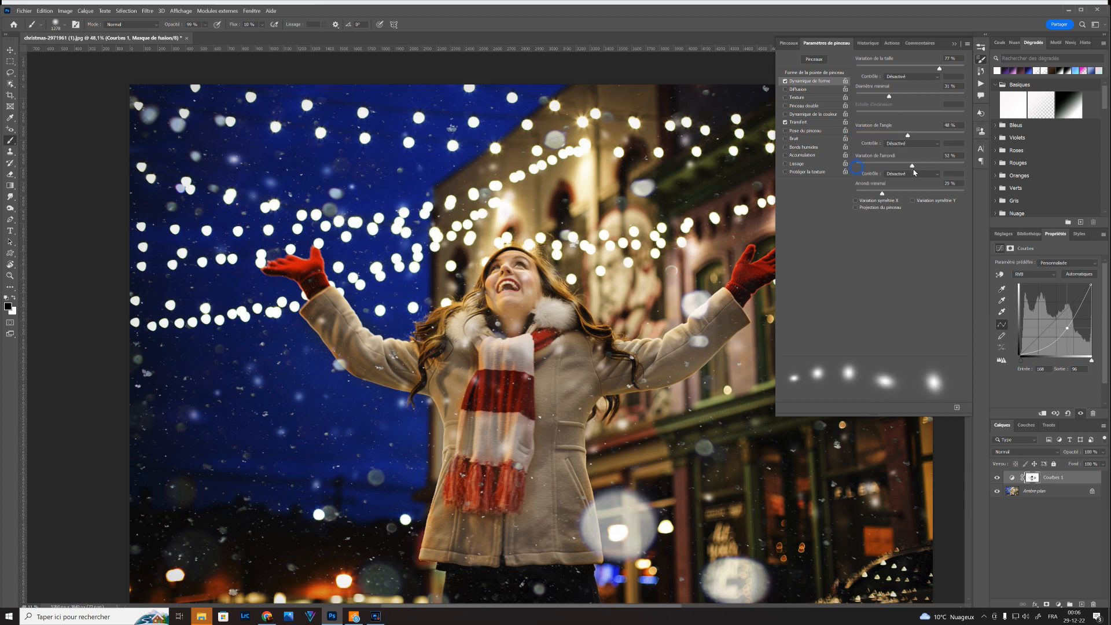
Step: Enable brush scattering at 522 %, and in Transfer turn off the flow control and set the flow jitter to 63 %
{"action": "left_click", "coordinate": [798, 89]}
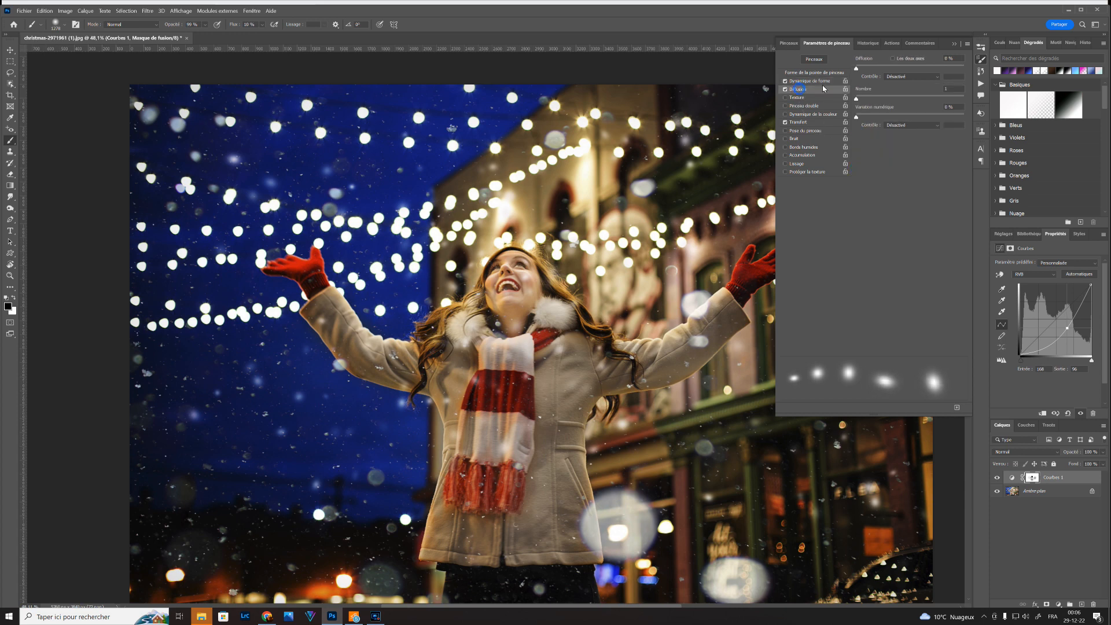
{"action": "left_click_drag", "start_coordinate": [857, 68], "coordinate": [913, 73]}
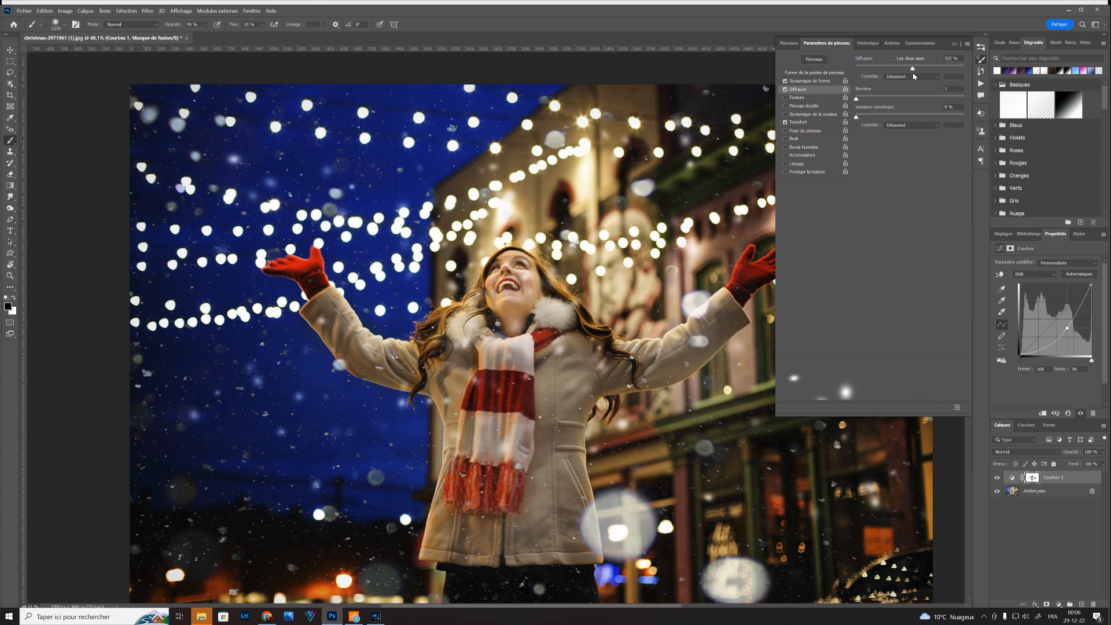
{"action": "left_click", "coordinate": [799, 123]}
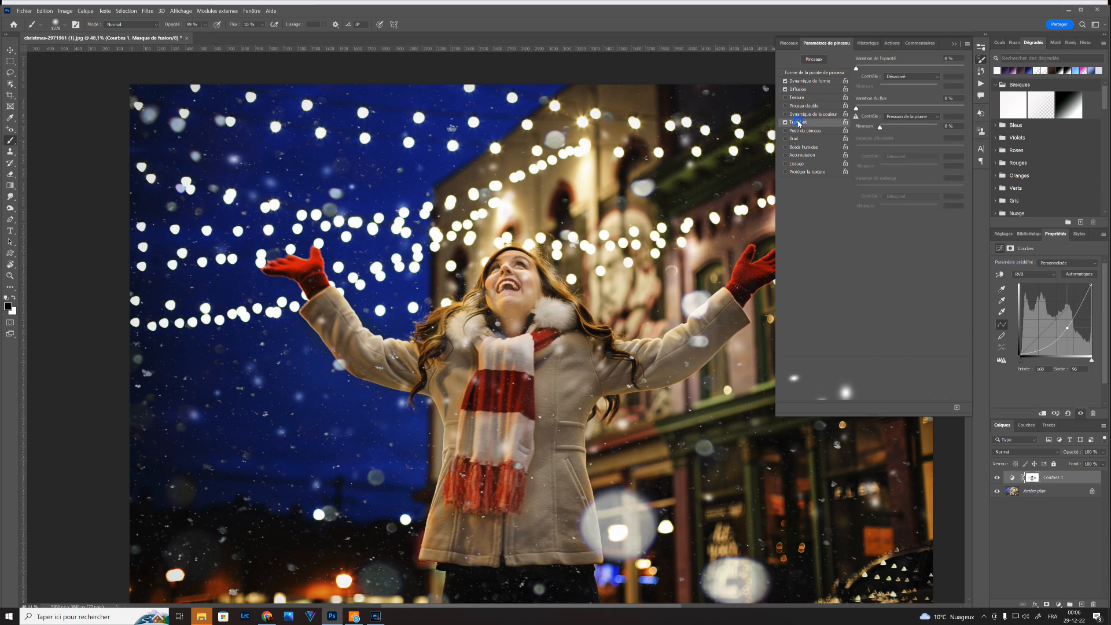
{"action": "left_click", "coordinate": [896, 116]}
{"action": "left_click", "coordinate": [907, 128]}
{"action": "left_click_drag", "start_coordinate": [856, 68], "coordinate": [913, 71]}
{"action": "left_click_drag", "start_coordinate": [858, 108], "coordinate": [928, 108]}
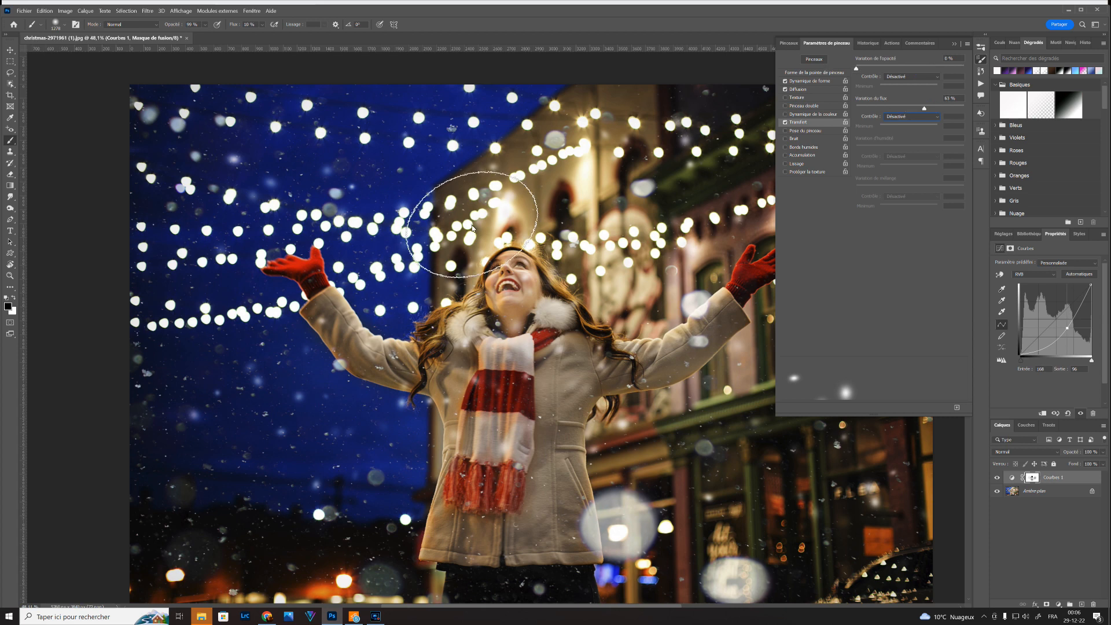
Step: Add a new layer above the Curves adjustment and paint a first faint stroke of white flakes in the night sky with a smaller brush
{"action": "left_click_drag", "start_coordinate": [364, 210], "coordinate": [299, 210]}
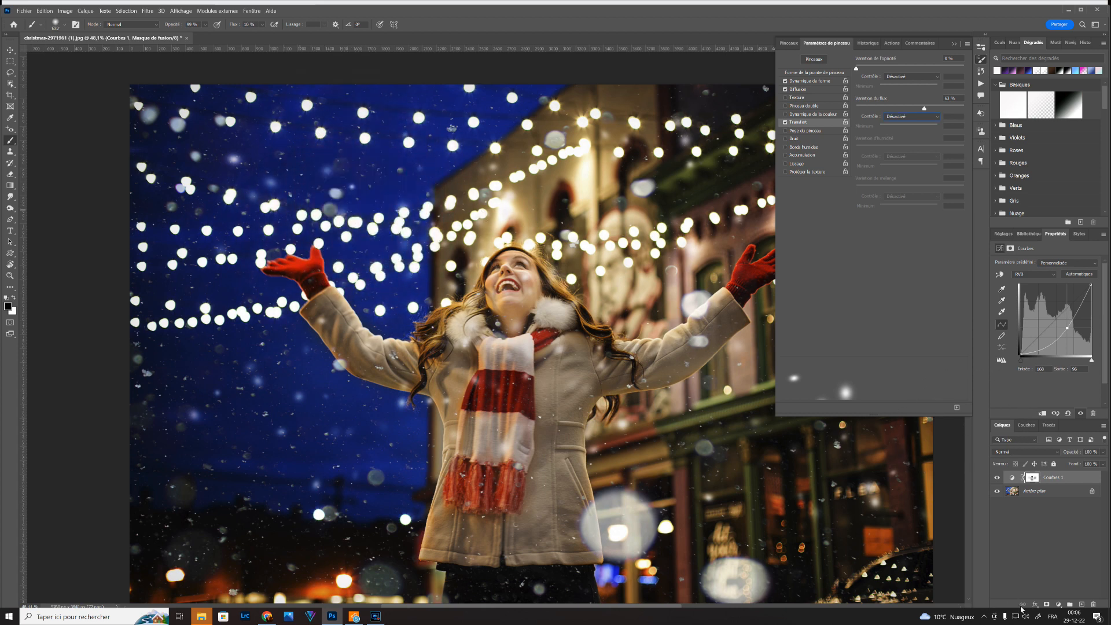
{"action": "left_click", "coordinate": [1083, 604]}
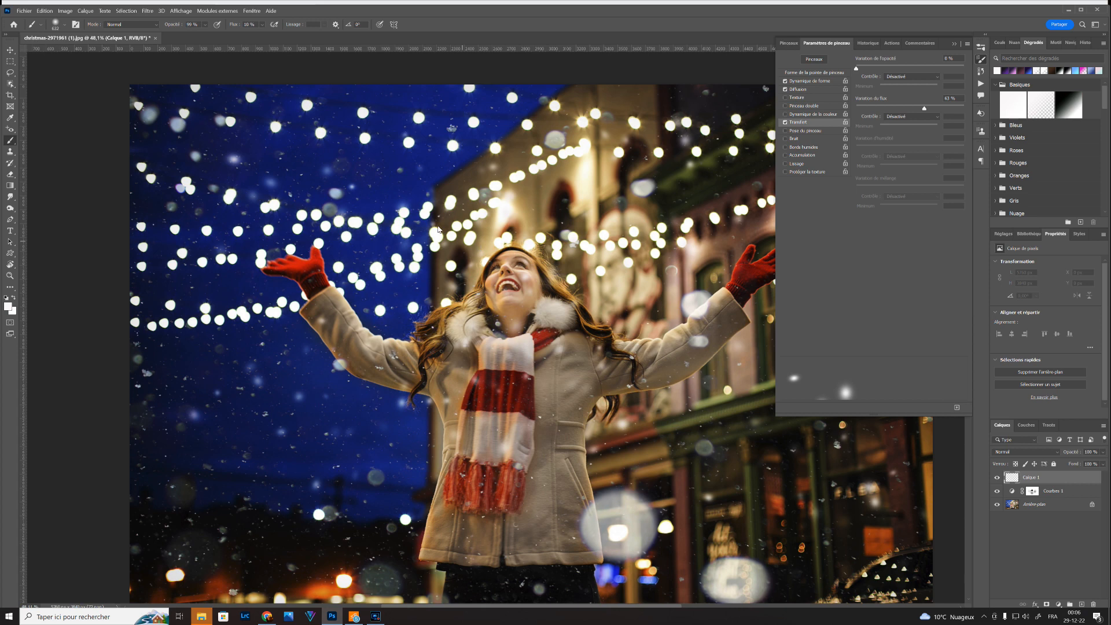
{"action": "mouse_move", "coordinate": [222, 146]}
{"action": "left_mouse_down"}
{"action": "mouse_move", "coordinate": [356, 169]}
{"action": "mouse_move", "coordinate": [317, 163]}
{"action": "left_mouse_up"}
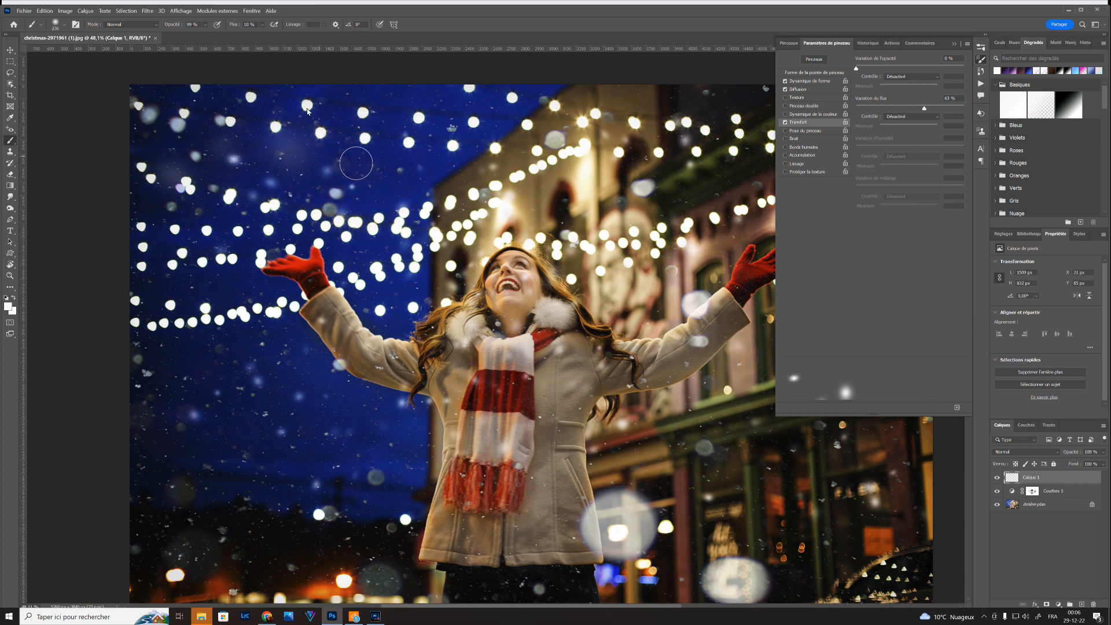
Step: Set the brush flow to 100 %, paint soft white snowflakes across the whole photo on the new layer, and collapse the brush settings
{"action": "left_click", "coordinate": [262, 25]}
{"action": "left_click", "coordinate": [294, 146]}
{"action": "mouse_move", "coordinate": [294, 146]}
{"action": "left_mouse_down"}
{"action": "mouse_move", "coordinate": [355, 172]}
{"action": "mouse_move", "coordinate": [264, 228]}
{"action": "mouse_move", "coordinate": [279, 298]}
{"action": "mouse_move", "coordinate": [236, 403]}
{"action": "mouse_move", "coordinate": [252, 434]}
{"action": "left_mouse_up"}
{"action": "left_click_drag", "start_coordinate": [343, 424], "coordinate": [333, 425]}
{"action": "mouse_move", "coordinate": [203, 202]}
{"action": "left_mouse_down"}
{"action": "mouse_move", "coordinate": [266, 336]}
{"action": "mouse_move", "coordinate": [251, 399]}
{"action": "mouse_move", "coordinate": [324, 477]}
{"action": "mouse_move", "coordinate": [349, 415]}
{"action": "mouse_move", "coordinate": [370, 253]}
{"action": "mouse_move", "coordinate": [467, 215]}
{"action": "left_mouse_up"}
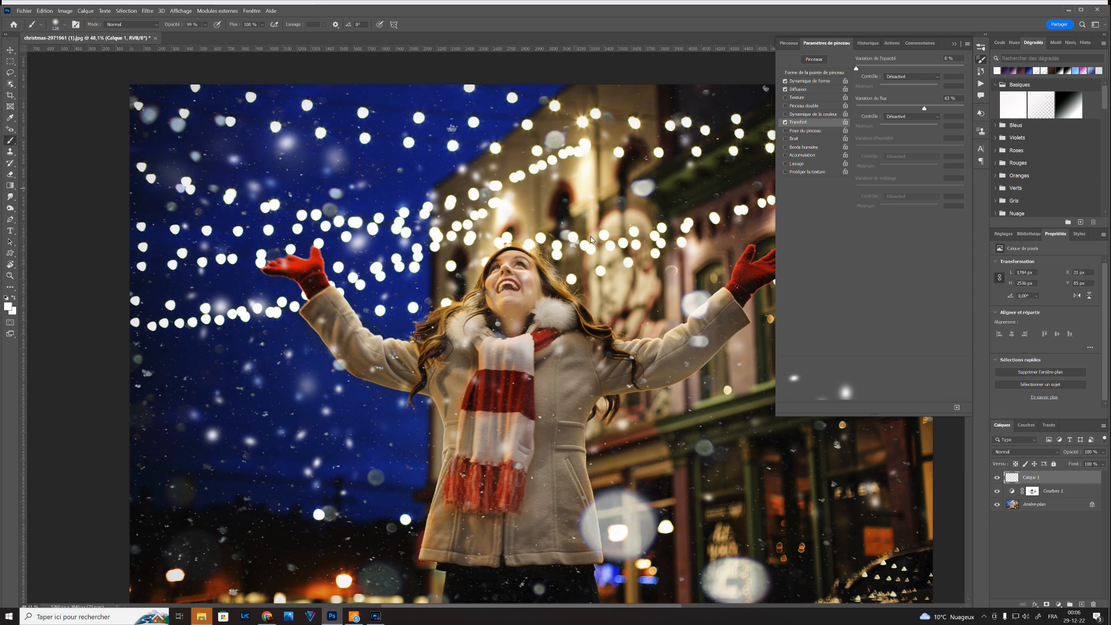
{"action": "mouse_move", "coordinate": [609, 260]}
{"action": "left_mouse_down"}
{"action": "mouse_move", "coordinate": [257, 157]}
{"action": "mouse_move", "coordinate": [289, 321]}
{"action": "mouse_move", "coordinate": [207, 469]}
{"action": "mouse_move", "coordinate": [595, 532]}
{"action": "mouse_move", "coordinate": [765, 459]}
{"action": "mouse_move", "coordinate": [514, 527]}
{"action": "mouse_move", "coordinate": [718, 375]}
{"action": "mouse_move", "coordinate": [722, 460]}
{"action": "mouse_move", "coordinate": [893, 527]}
{"action": "mouse_move", "coordinate": [887, 385]}
{"action": "mouse_move", "coordinate": [809, 508]}
{"action": "mouse_move", "coordinate": [790, 184]}
{"action": "mouse_move", "coordinate": [748, 297]}
{"action": "mouse_move", "coordinate": [734, 206]}
{"action": "mouse_move", "coordinate": [778, 83]}
{"action": "mouse_move", "coordinate": [600, 139]}
{"action": "mouse_move", "coordinate": [571, 109]}
{"action": "mouse_move", "coordinate": [640, 85]}
{"action": "mouse_move", "coordinate": [704, 127]}
{"action": "mouse_move", "coordinate": [250, 119]}
{"action": "mouse_move", "coordinate": [473, 150]}
{"action": "mouse_move", "coordinate": [74, 209]}
{"action": "mouse_move", "coordinate": [191, 417]}
{"action": "mouse_move", "coordinate": [252, 357]}
{"action": "mouse_move", "coordinate": [251, 304]}
{"action": "mouse_move", "coordinate": [153, 388]}
{"action": "mouse_move", "coordinate": [324, 541]}
{"action": "mouse_move", "coordinate": [344, 470]}
{"action": "mouse_move", "coordinate": [266, 557]}
{"action": "mouse_move", "coordinate": [460, 474]}
{"action": "mouse_move", "coordinate": [287, 342]}
{"action": "mouse_move", "coordinate": [347, 209]}
{"action": "mouse_move", "coordinate": [431, 152]}
{"action": "mouse_move", "coordinate": [475, 101]}
{"action": "mouse_move", "coordinate": [396, 130]}
{"action": "mouse_move", "coordinate": [658, 150]}
{"action": "mouse_move", "coordinate": [510, 195]}
{"action": "mouse_move", "coordinate": [526, 214]}
{"action": "mouse_move", "coordinate": [516, 209]}
{"action": "mouse_move", "coordinate": [419, 288]}
{"action": "mouse_move", "coordinate": [604, 185]}
{"action": "mouse_move", "coordinate": [712, 174]}
{"action": "mouse_move", "coordinate": [411, 167]}
{"action": "mouse_move", "coordinate": [414, 75]}
{"action": "mouse_move", "coordinate": [716, 246]}
{"action": "mouse_move", "coordinate": [814, 411]}
{"action": "mouse_move", "coordinate": [785, 507]}
{"action": "mouse_move", "coordinate": [688, 433]}
{"action": "mouse_move", "coordinate": [656, 473]}
{"action": "mouse_move", "coordinate": [852, 515]}
{"action": "mouse_move", "coordinate": [797, 539]}
{"action": "mouse_move", "coordinate": [867, 528]}
{"action": "left_mouse_up"}
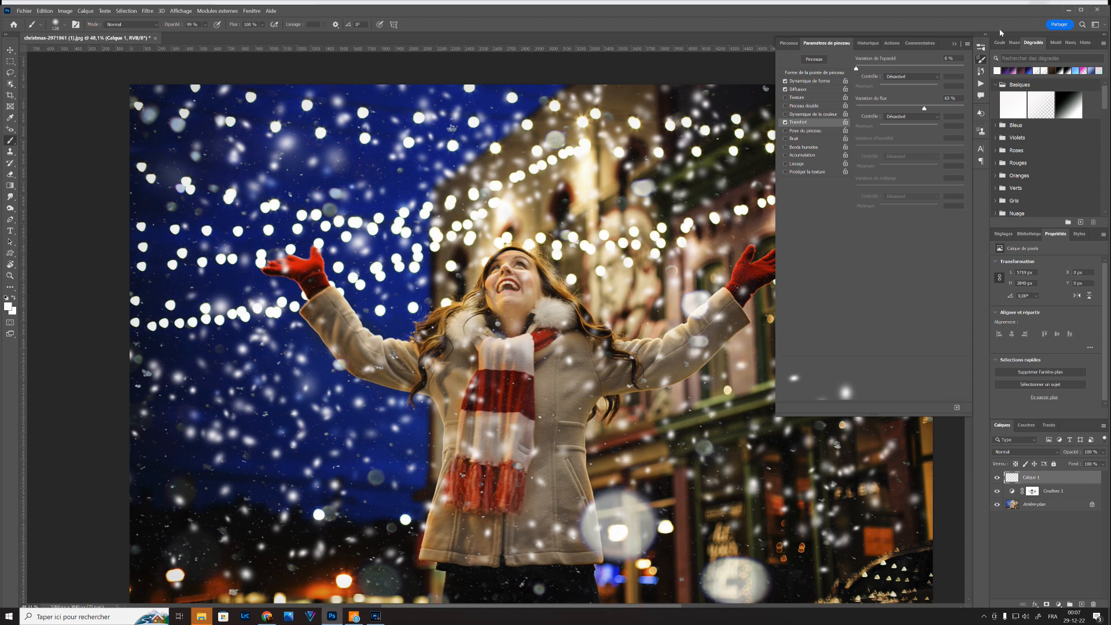
{"action": "left_click", "coordinate": [954, 44]}
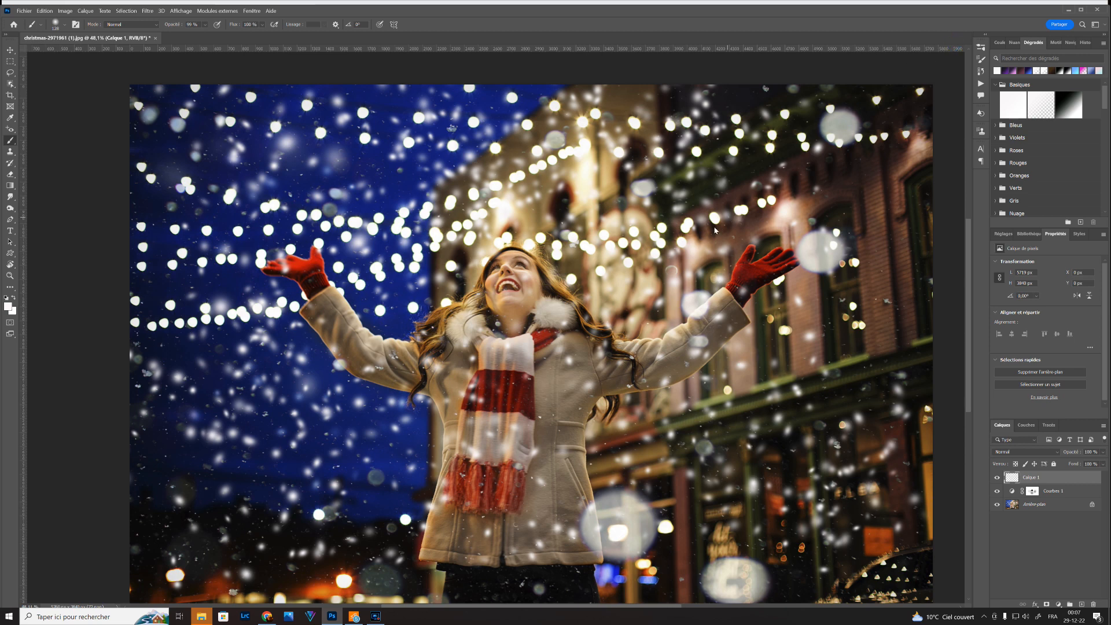